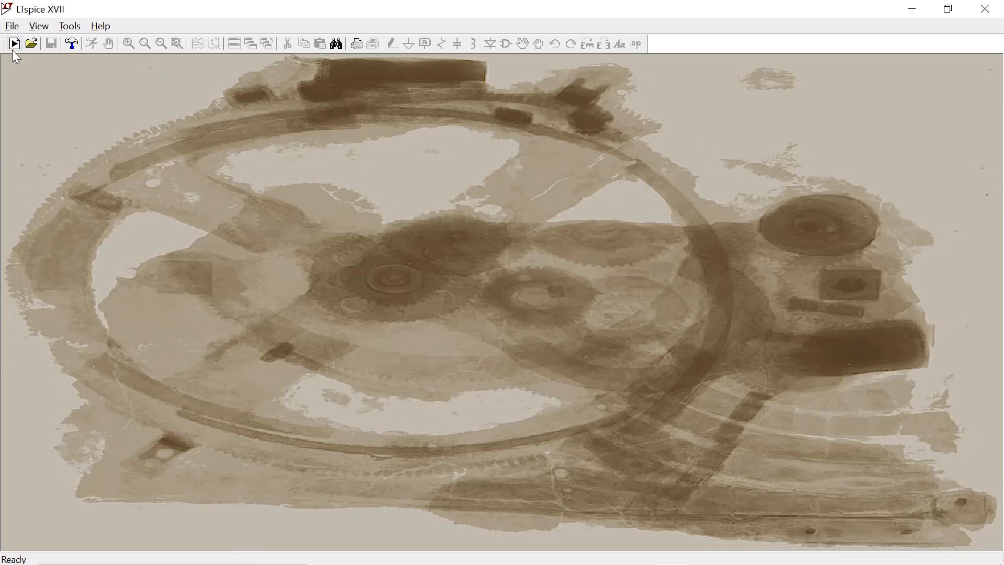
# Create a new blank schematic.
pyautogui.click(11, 26)
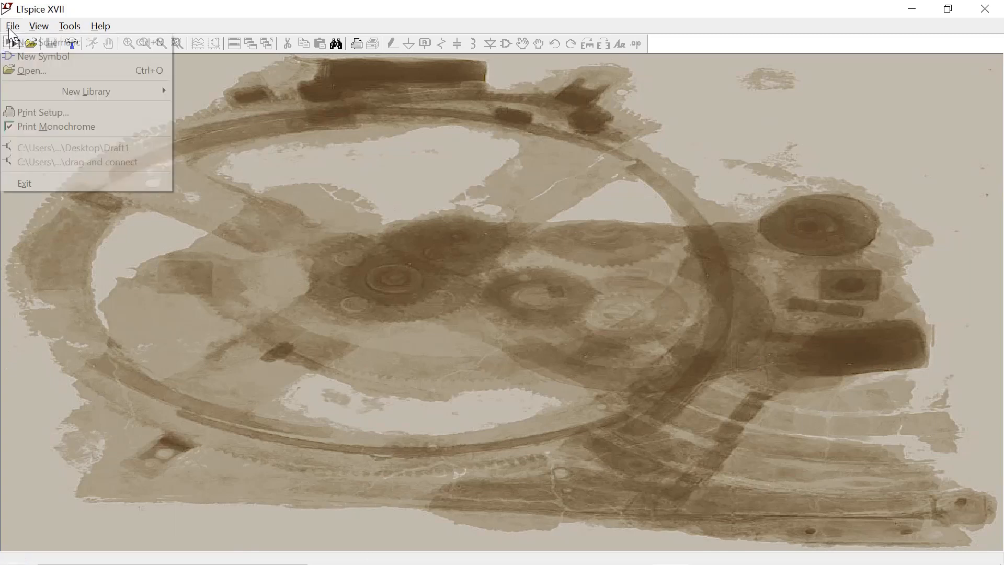
pyautogui.click(20, 42)
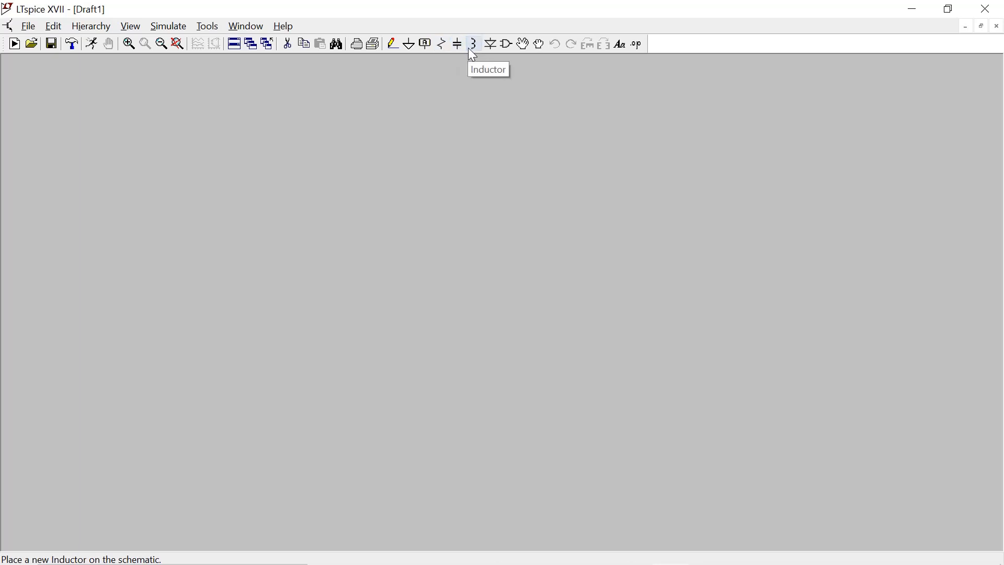
# Place one OP07 precision operational amplifier from the component library near the middle of the schematic.
pyautogui.click(512, 50)
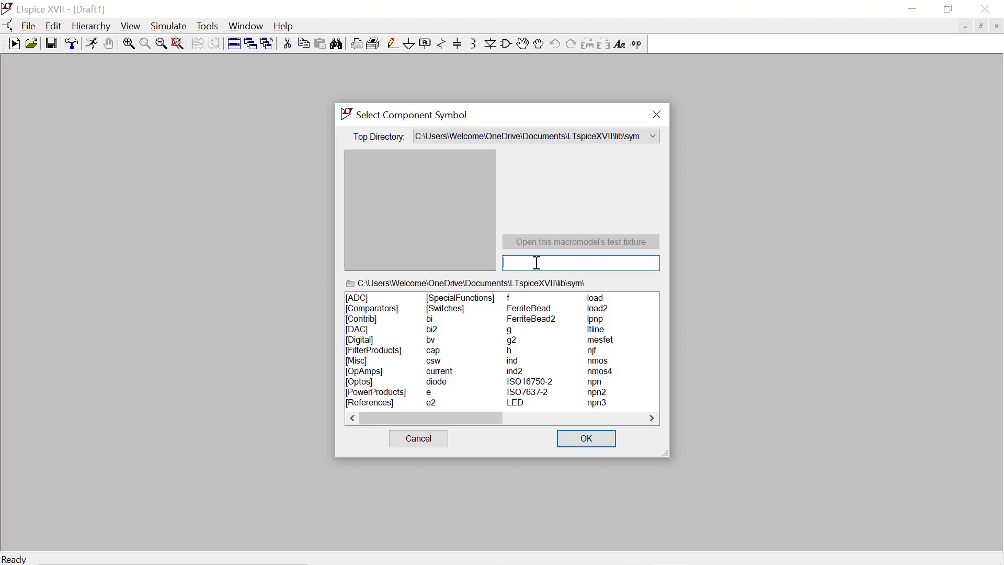
pyautogui.write('op')
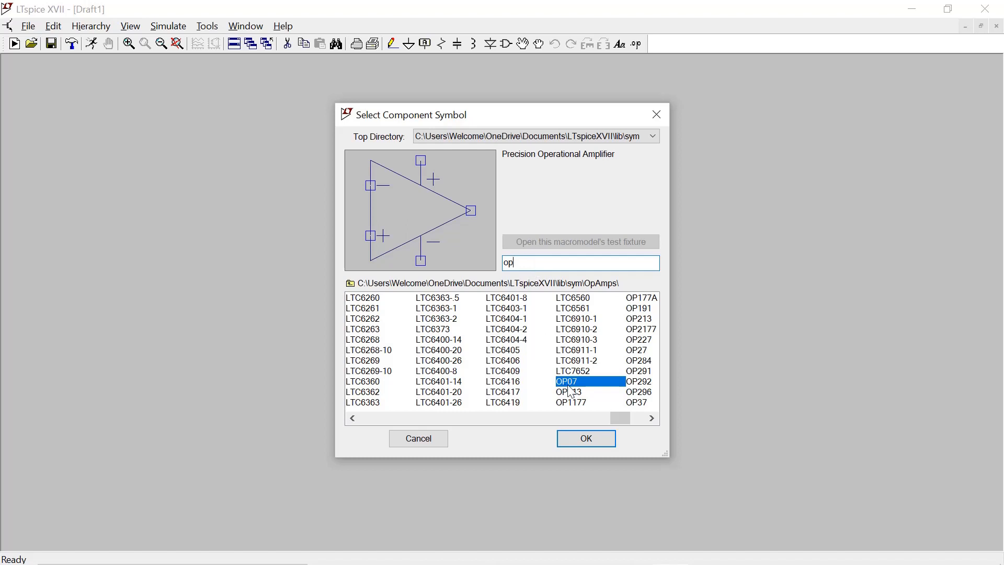
pyautogui.click(570, 440)
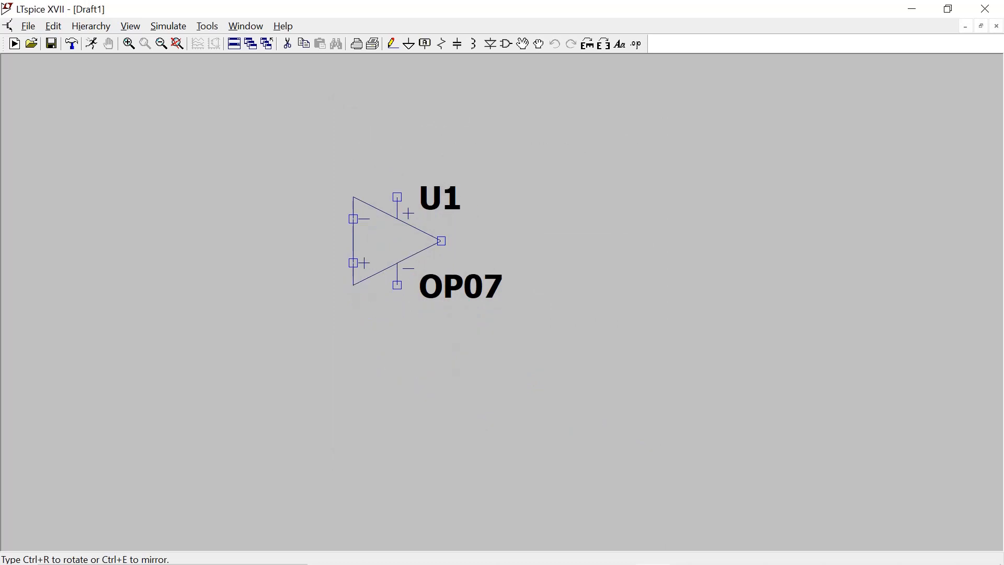
pyautogui.click(398, 153)
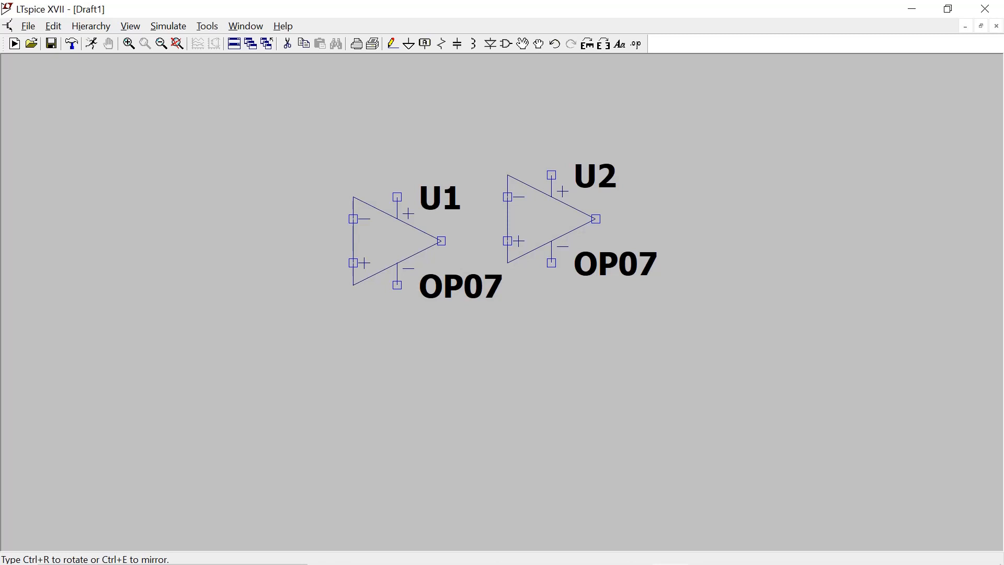
pyautogui.press('Escape')
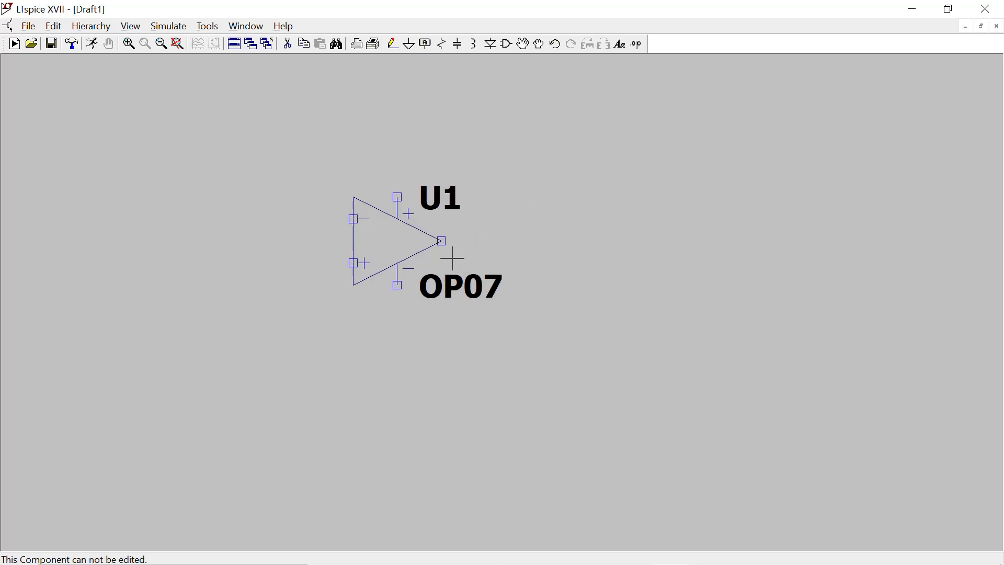
# Place a second OP07 operational amplifier beside the first one, aligned at the same height.
pyautogui.click(509, 46)
pyautogui.write('o')
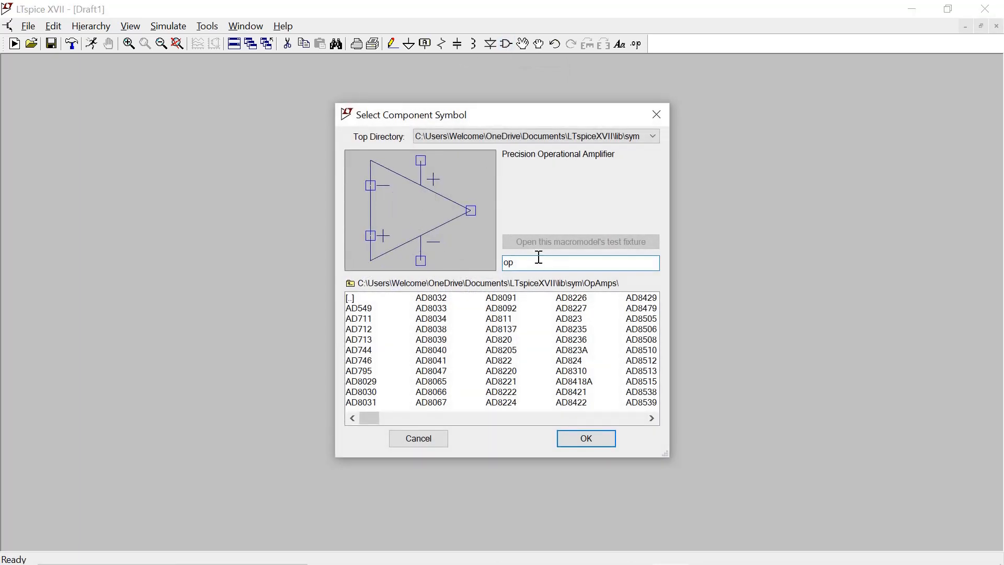
pyautogui.write('p')
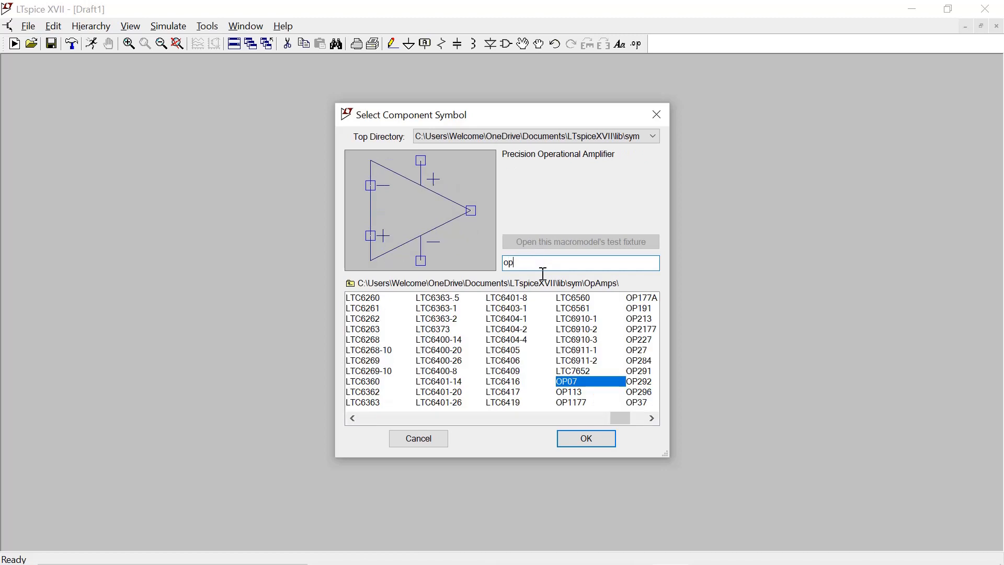
pyautogui.click(586, 439)
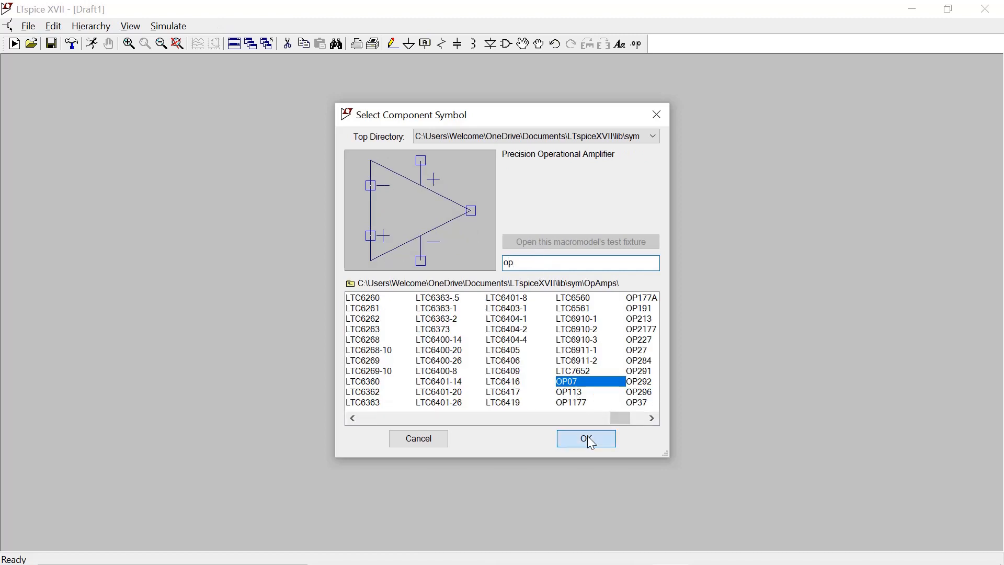
pyautogui.click(574, 241)
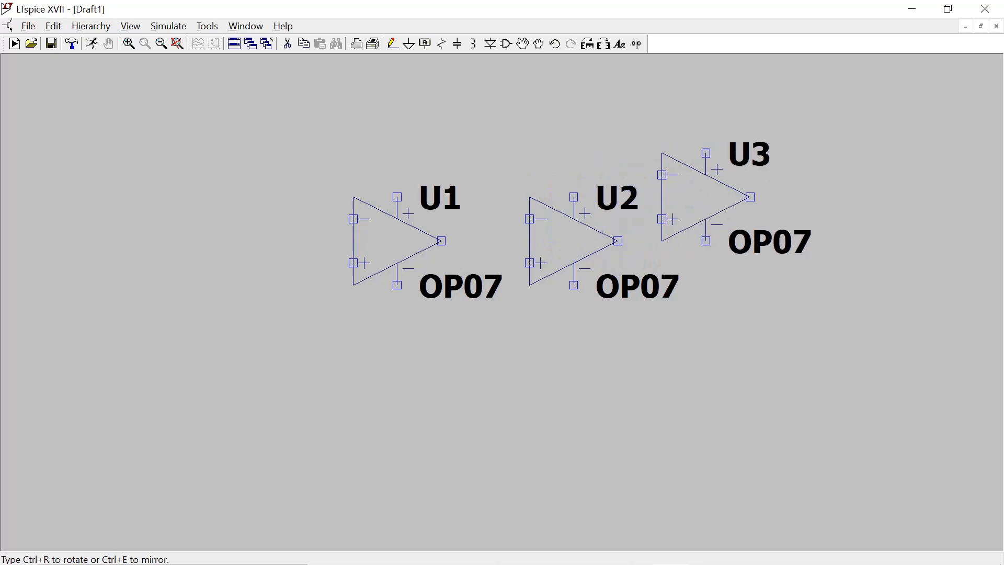
pyautogui.press('Escape')
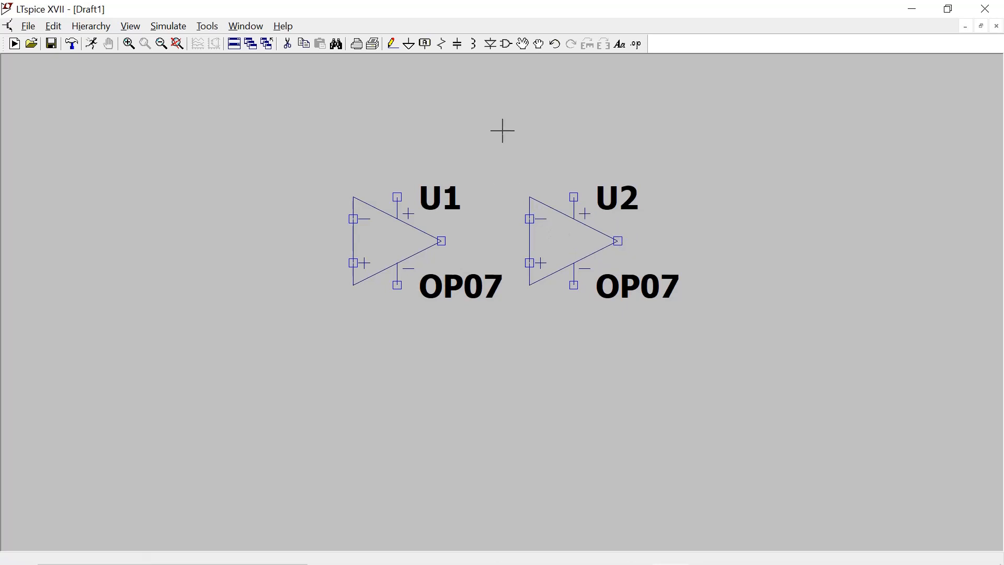
# Mirror op-amp U2 and rotate it by 180 degrees, placing it slightly higher than U1 with its non-inverting input on top.
pyautogui.click(523, 49)
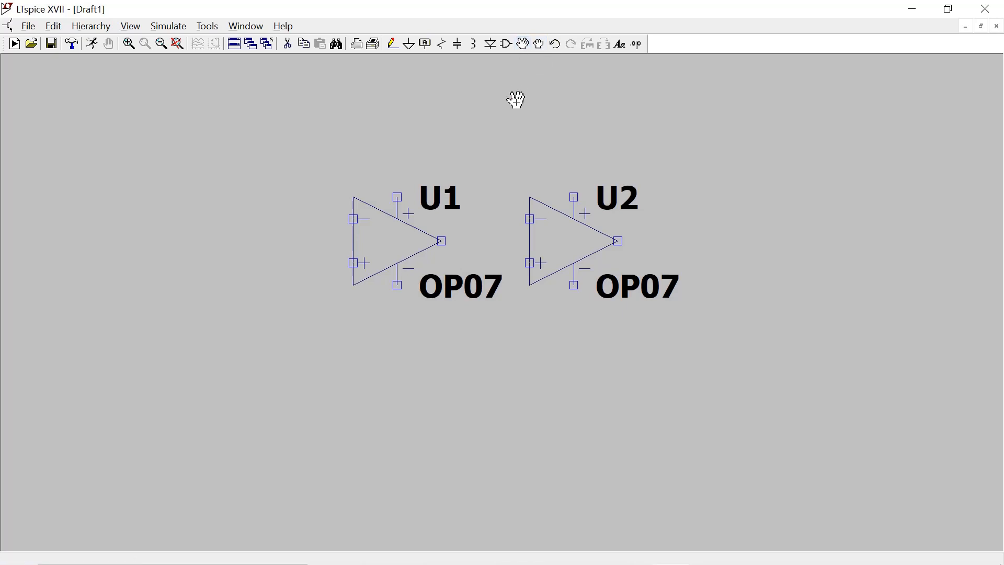
pyautogui.click(561, 233)
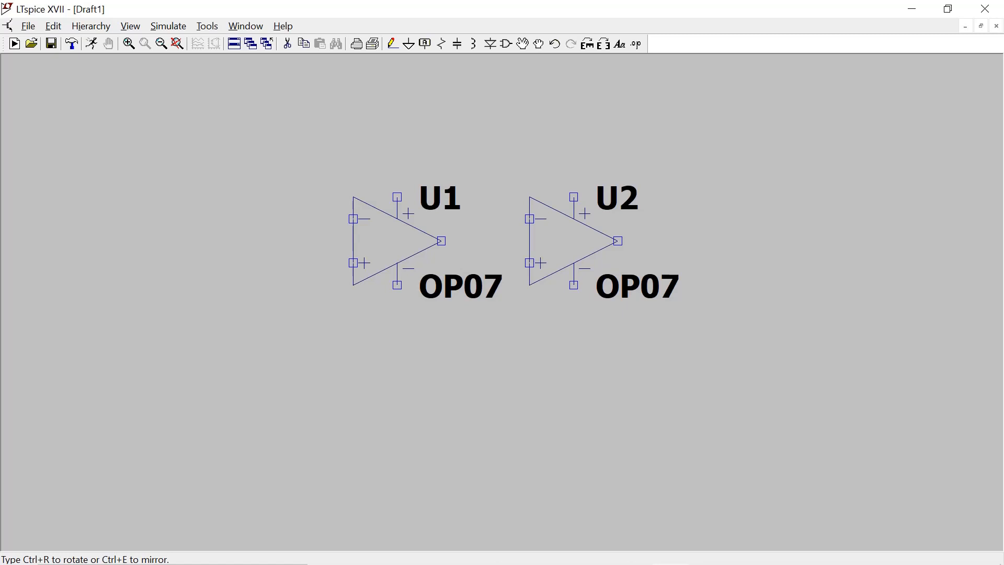
pyautogui.hotkey('ctrl', 'e')
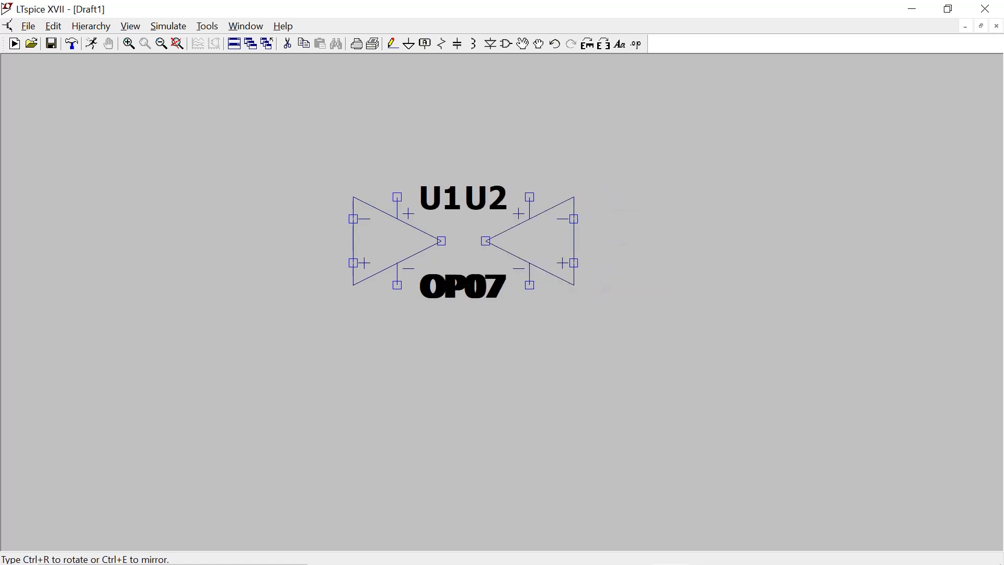
pyautogui.hotkey('ctrl', 'r')
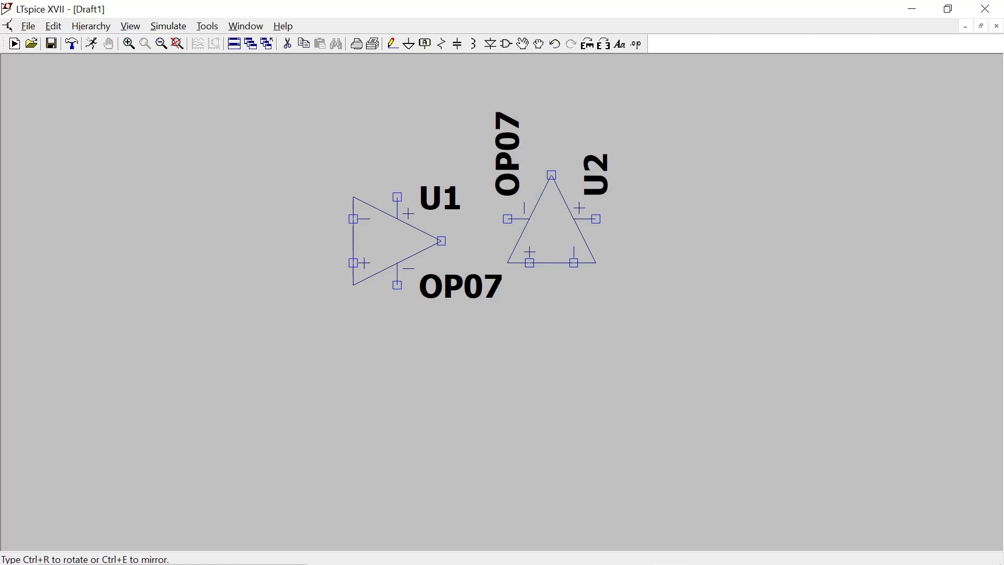
pyautogui.hotkey('ctrl', 'r')
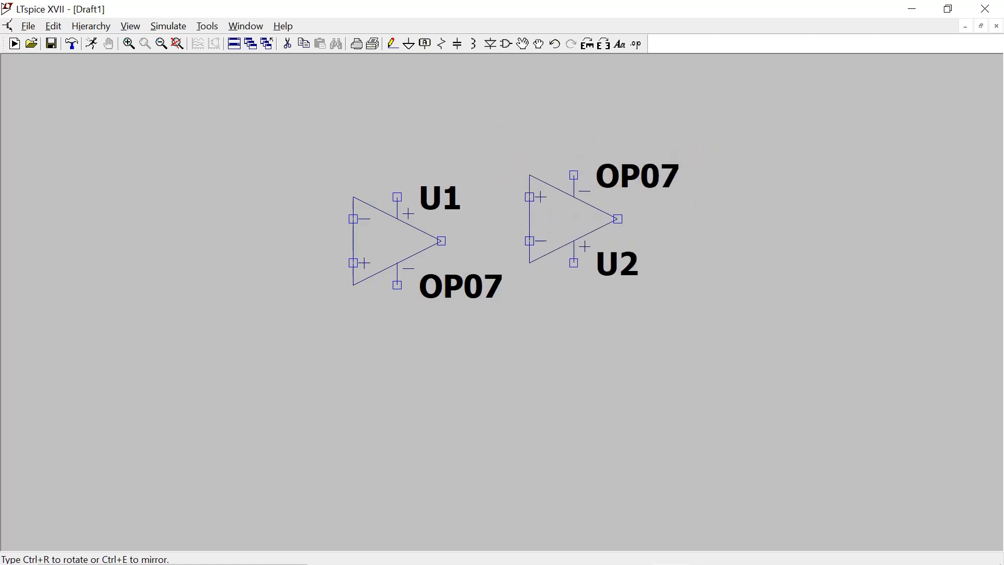
pyautogui.click(558, 217)
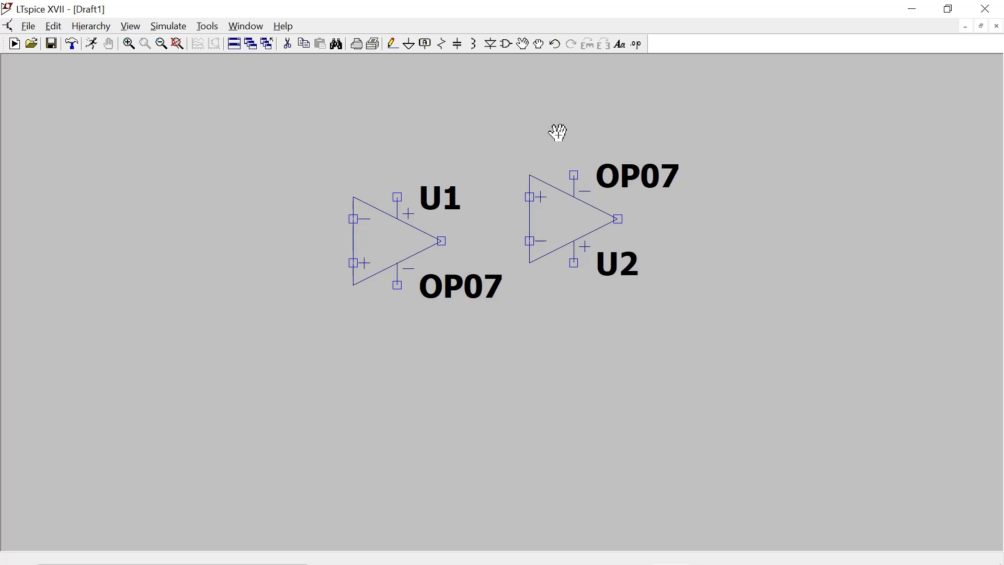
pyautogui.press('Escape')
# Delete both OP07 operational amplifiers from the schematic.
pyautogui.click(287, 45)
pyautogui.click(393, 241)
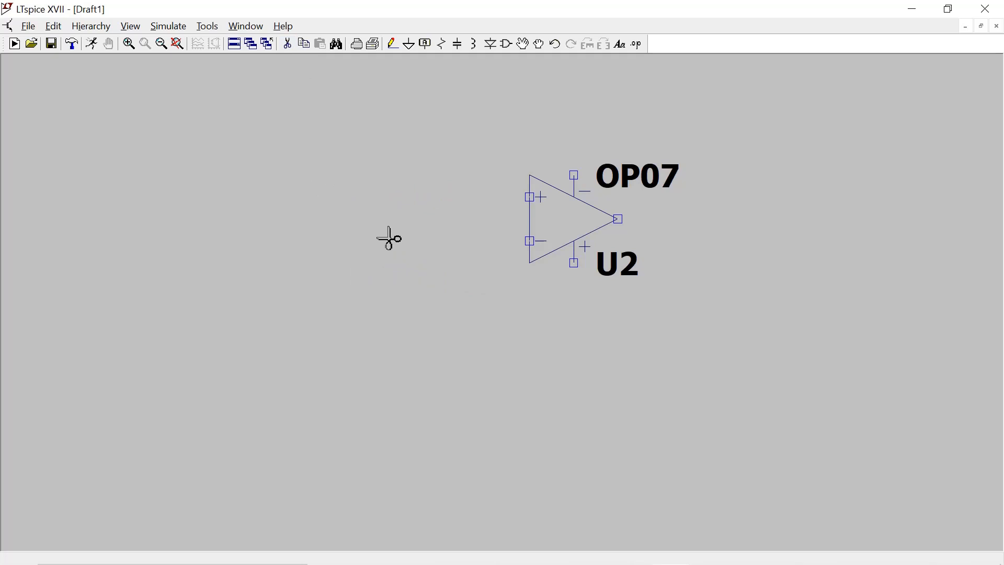
pyautogui.click(567, 217)
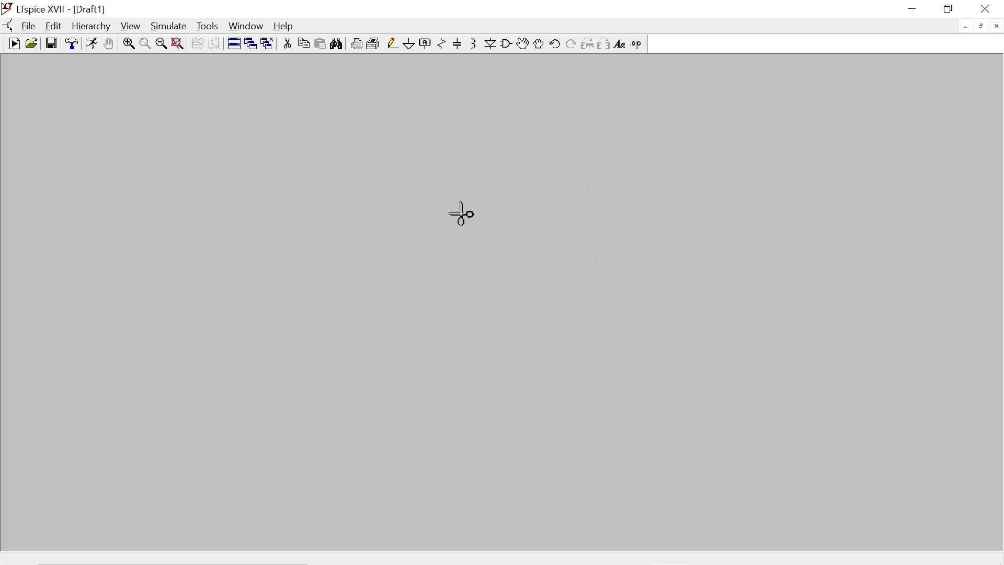
# Place two vertical resistors side by side in the schematic.
pyautogui.press('F2')
pyautogui.click(442, 44)
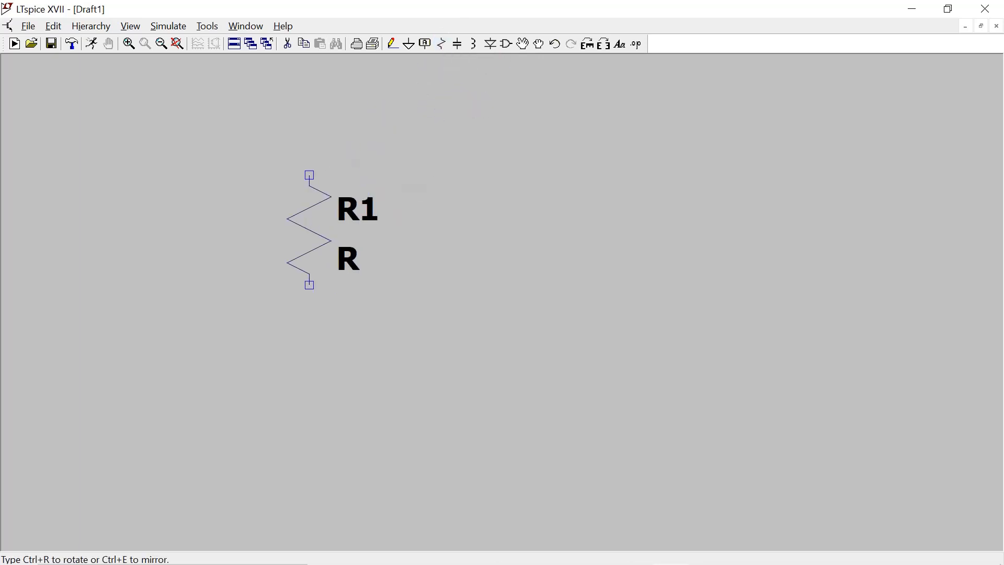
pyautogui.click(310, 231)
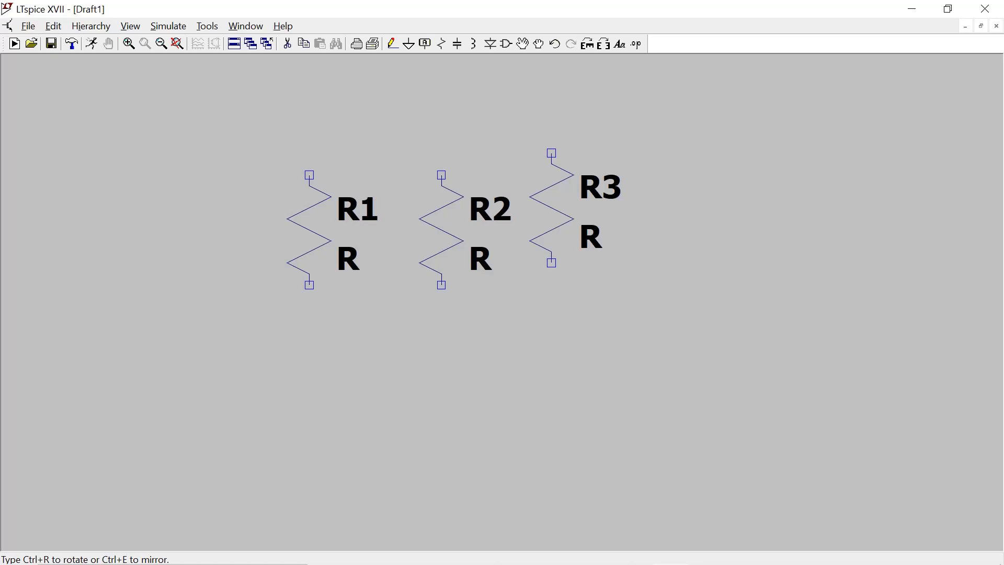
pyautogui.press('Escape')
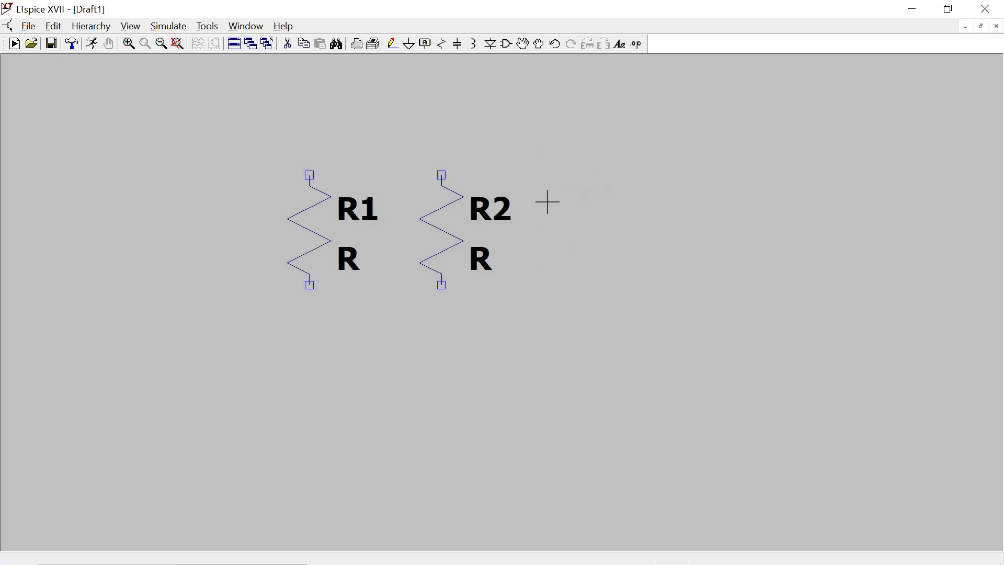
# Place one vertical capacitor beside the second resistor.
pyautogui.click(458, 48)
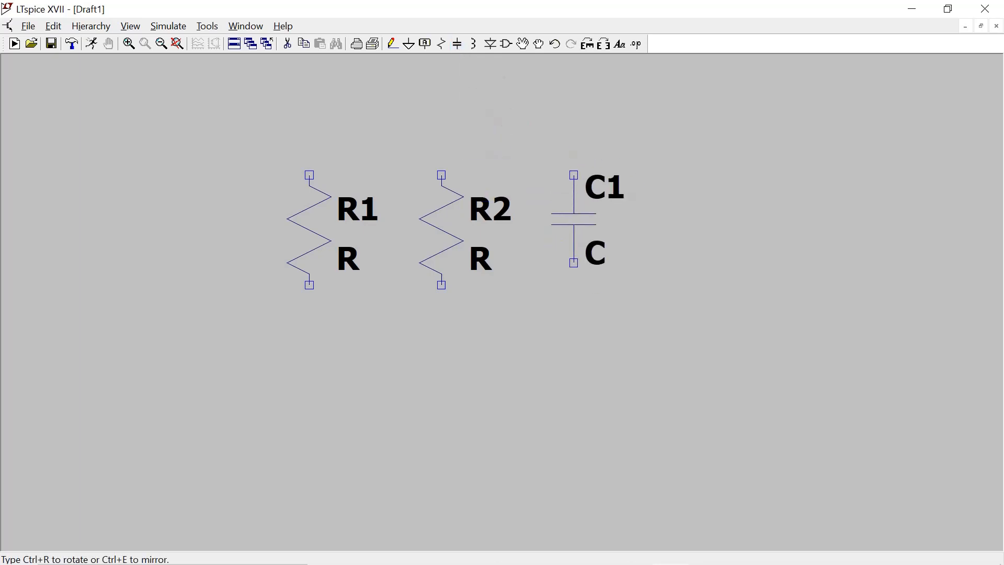
pyautogui.click(574, 176)
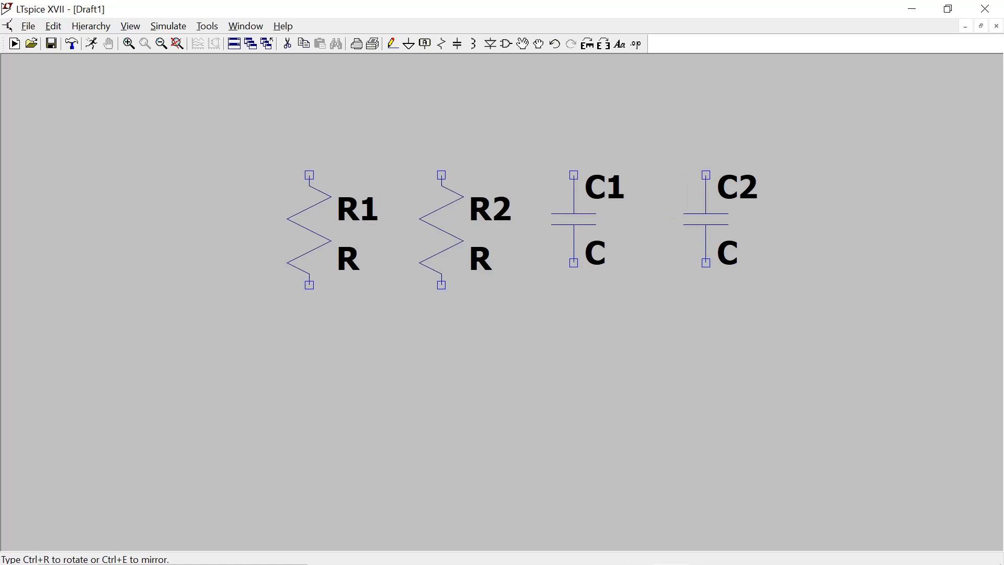
pyautogui.press('Escape')
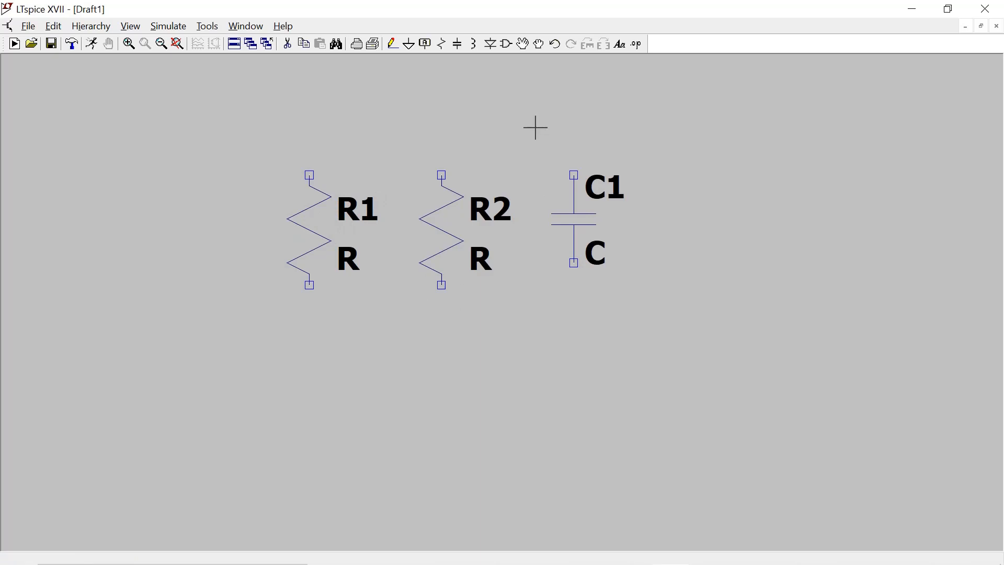
# Rotate resistor R1 by 90 degrees and place it horizontally beside R2.
pyautogui.click(522, 45)
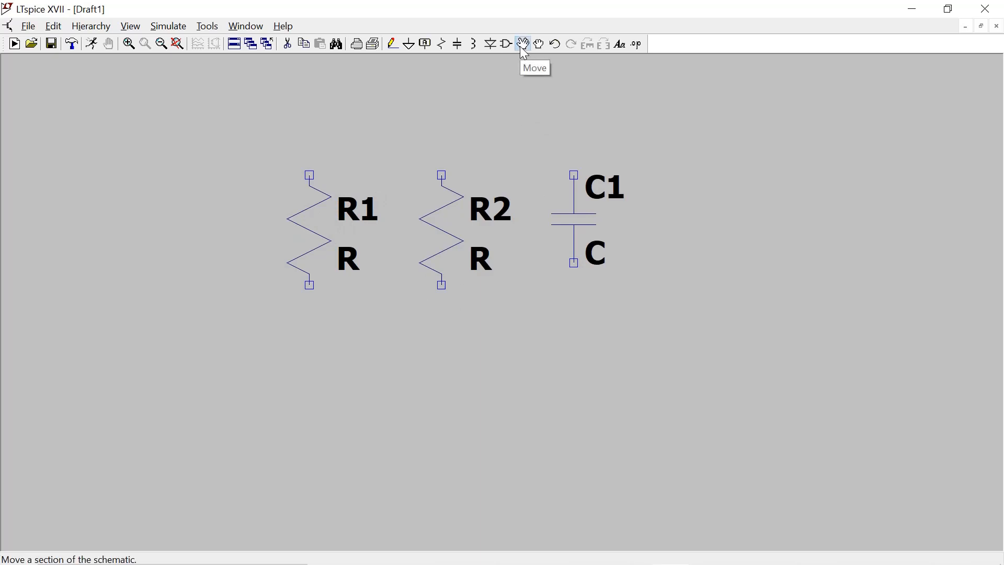
pyautogui.click(309, 216)
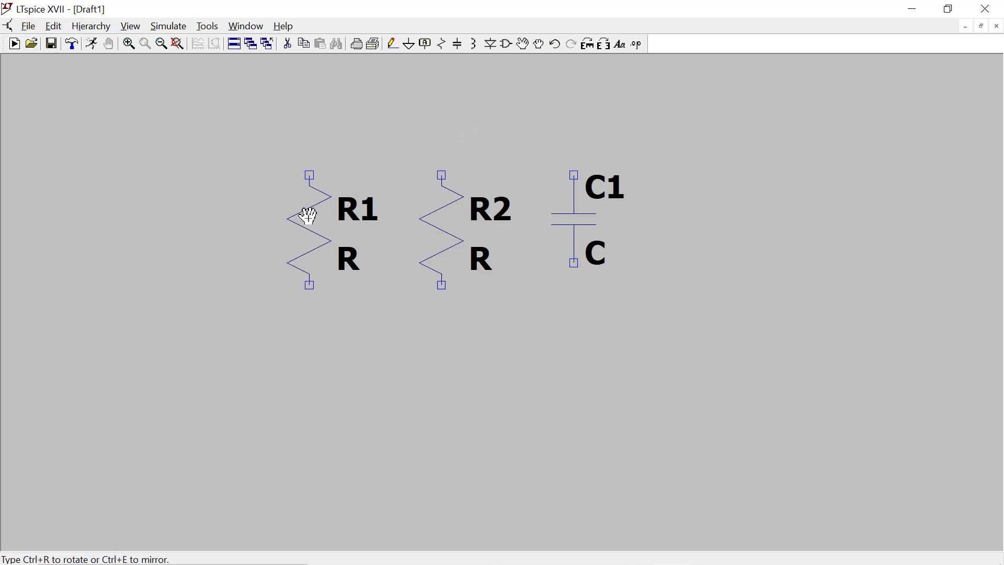
pyautogui.hotkey('ctrl', 'r')
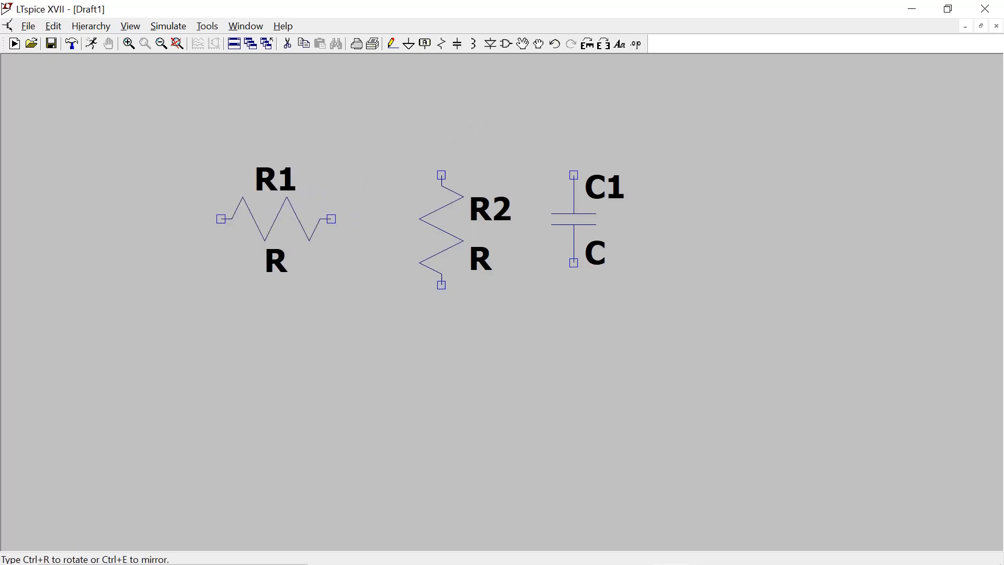
pyautogui.click(304, 216)
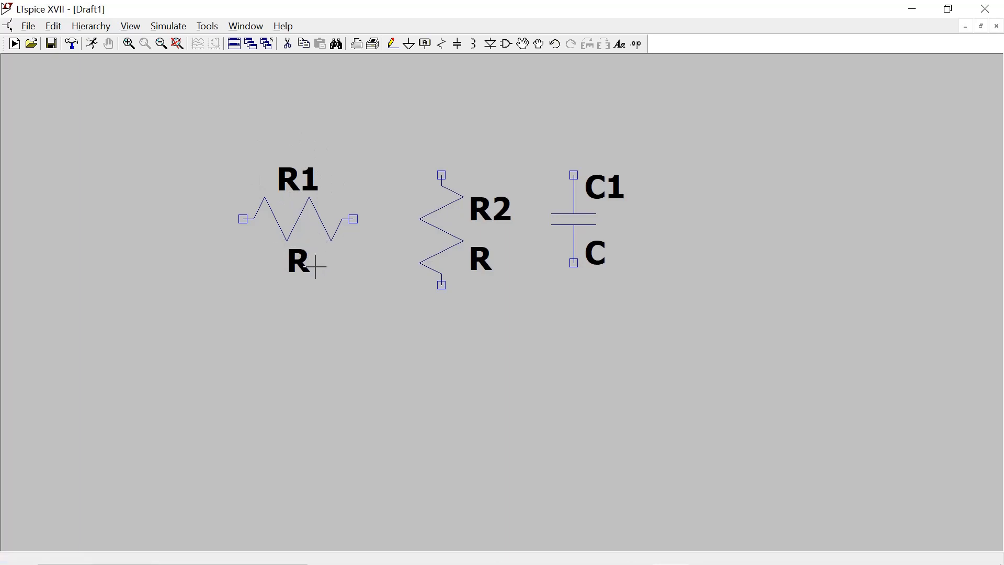
# Set the resistance of R1 to 2k and change its reference designator to R.
pyautogui.rightClick(309, 232)
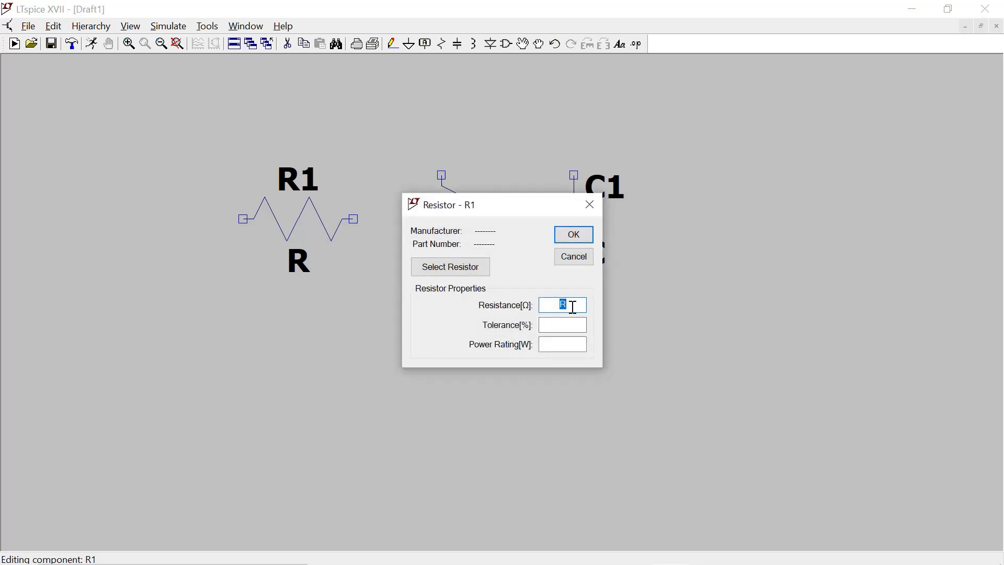
pyautogui.write('2k')
pyautogui.press('Return')
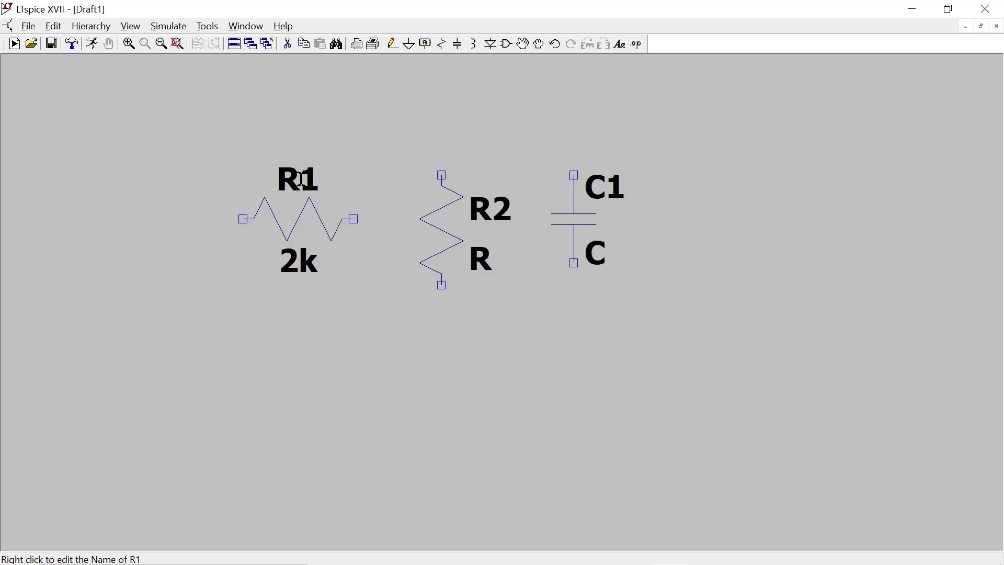
pyautogui.rightClick(298, 179)
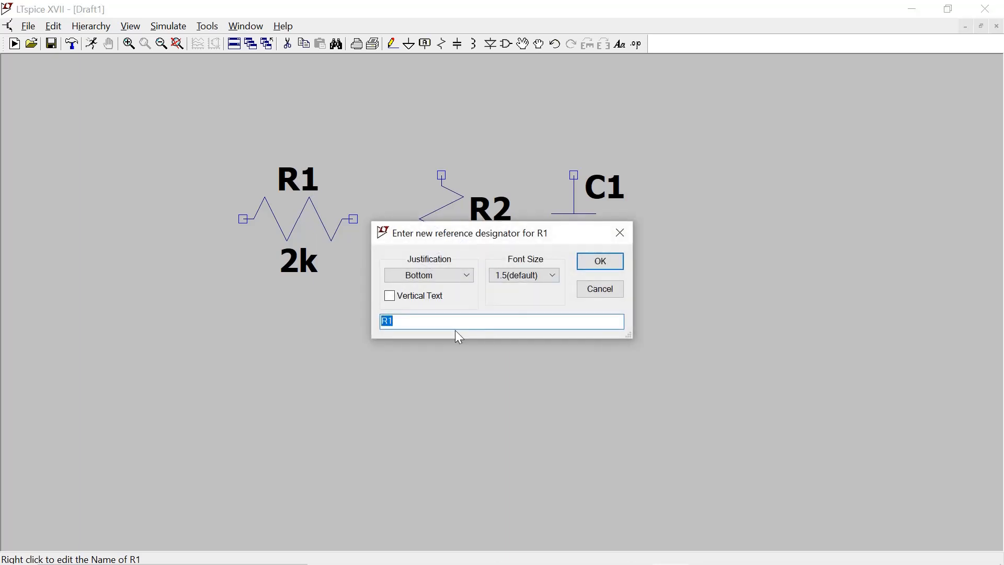
pyautogui.click(420, 323)
pyautogui.press('Return')
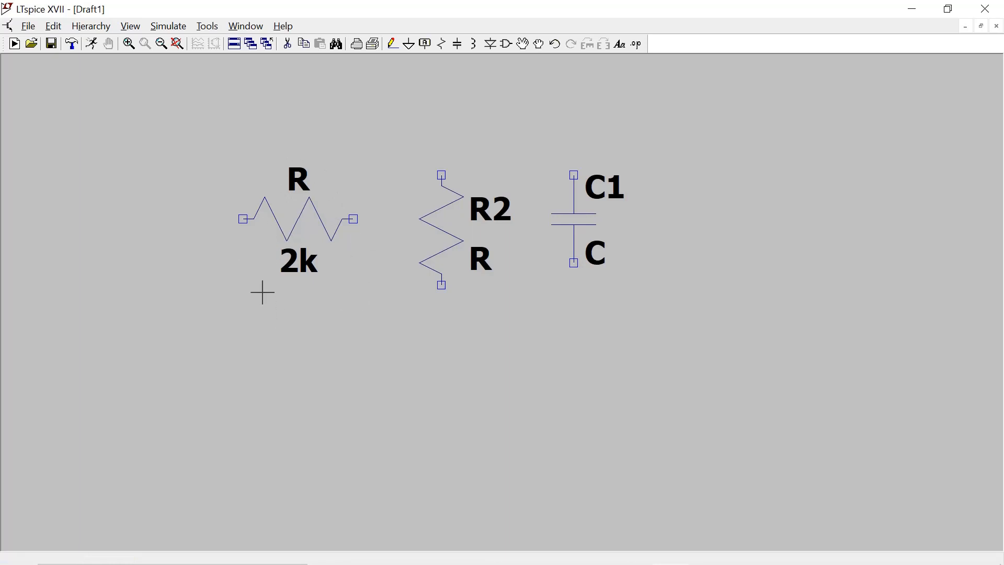
# Delete both resistors and the capacitor so that the schematic is empty.
pyautogui.click(288, 44)
pyautogui.click(300, 213)
pyautogui.click(464, 248)
pyautogui.click(591, 224)
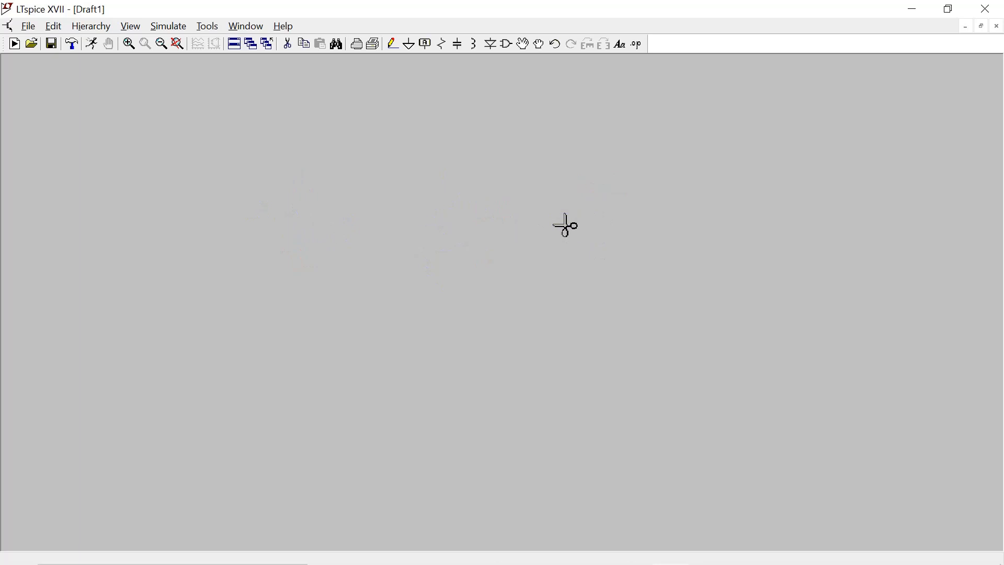
# Place one voltage source in the empty schematic and set its DC value to 5v.
pyautogui.press('Escape')
pyautogui.click(507, 45)
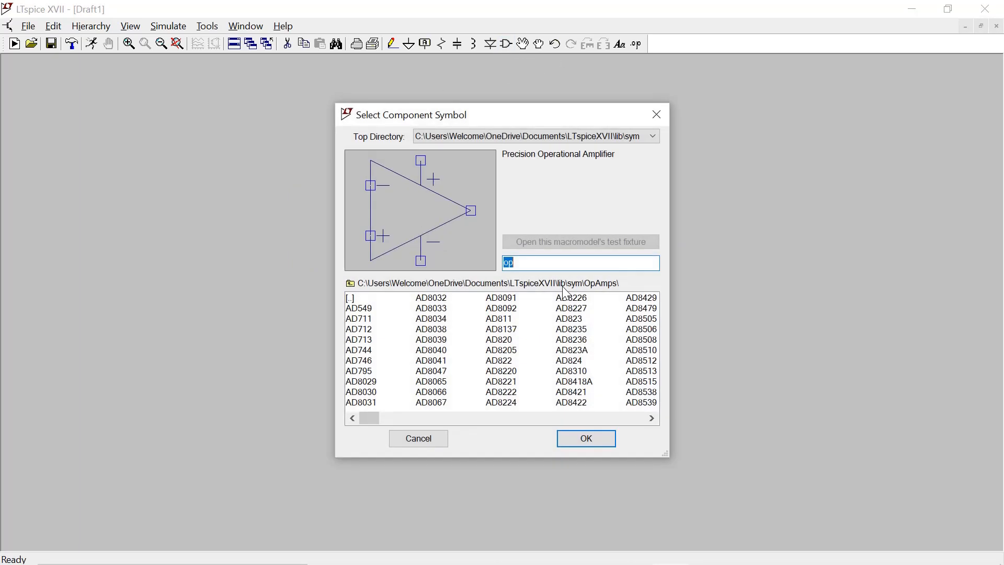
pyautogui.write('vol')
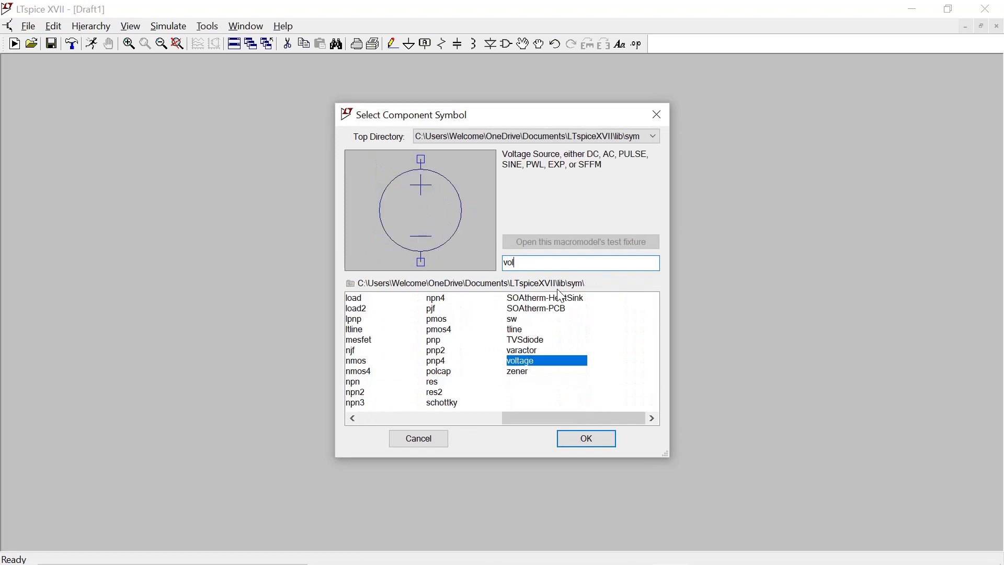
pyautogui.click(588, 442)
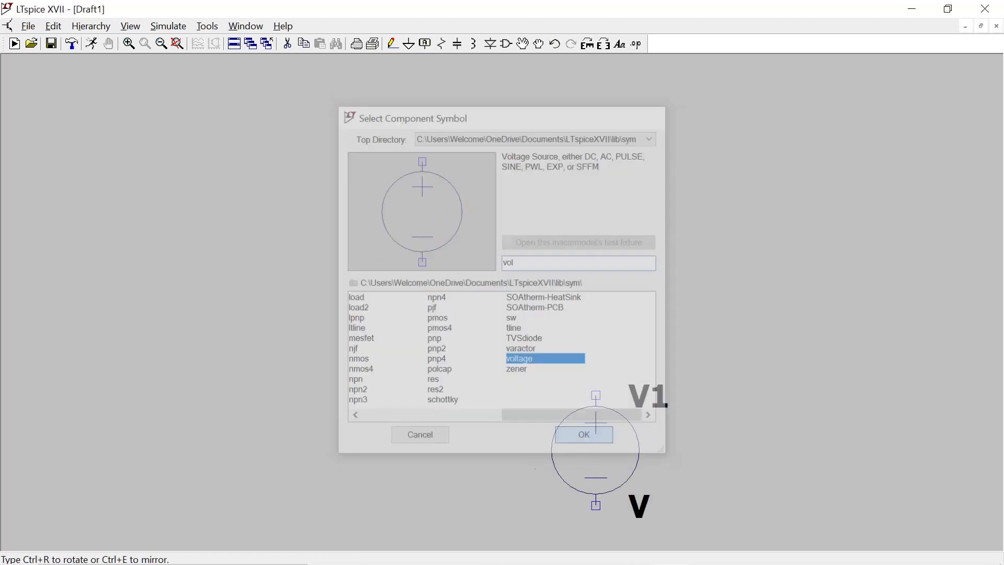
pyautogui.click(353, 197)
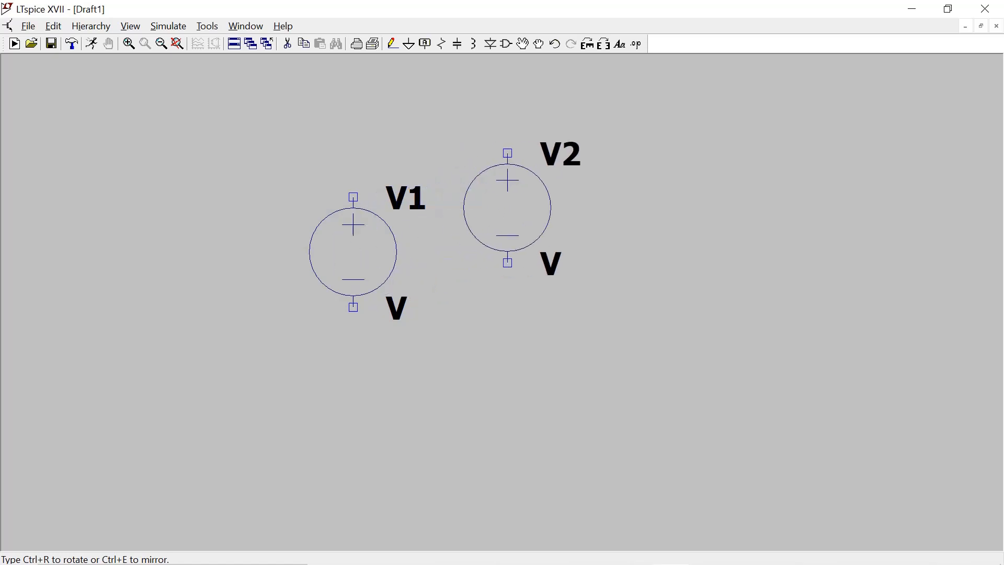
pyautogui.press('Escape')
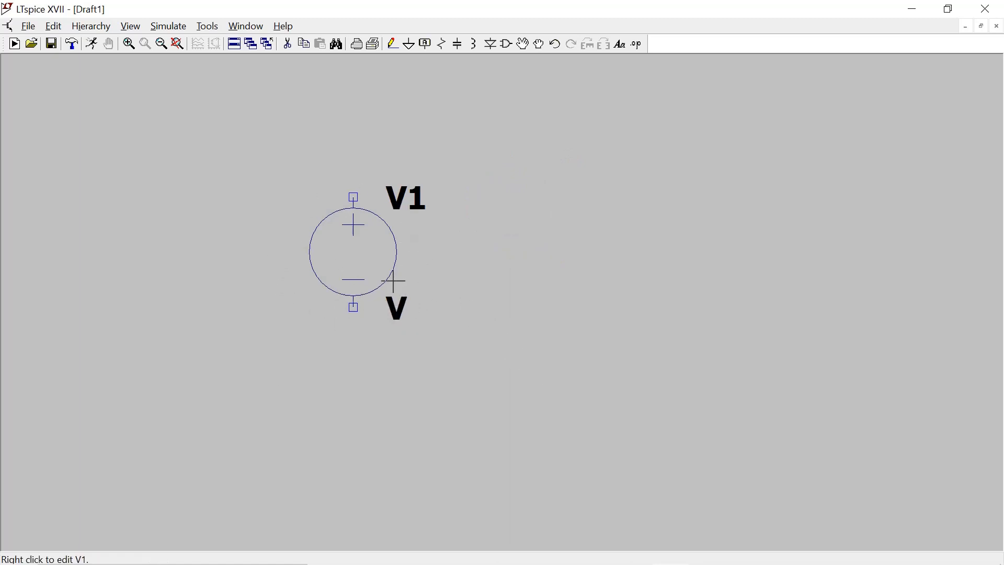
pyautogui.rightClick(361, 254)
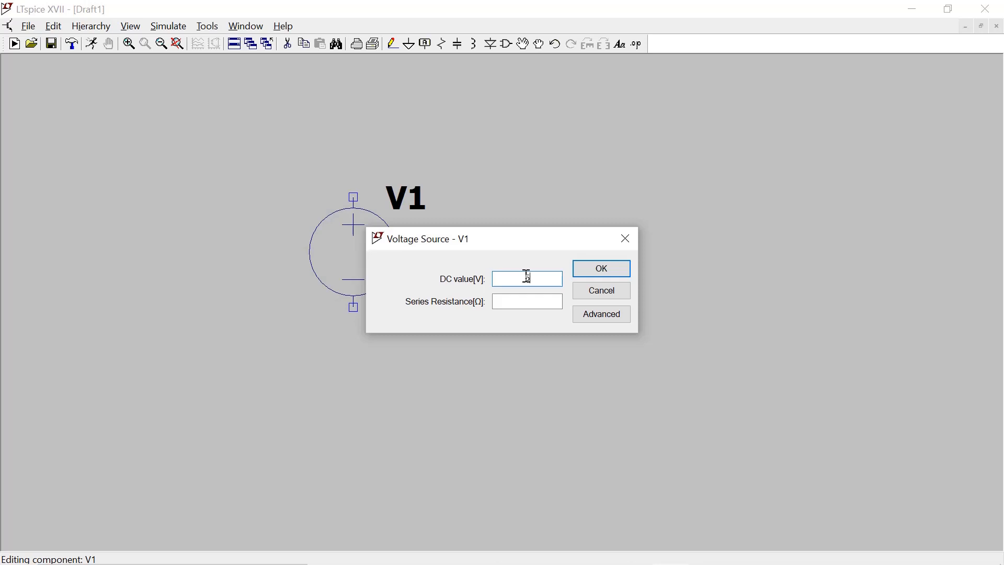
pyautogui.press('Return')
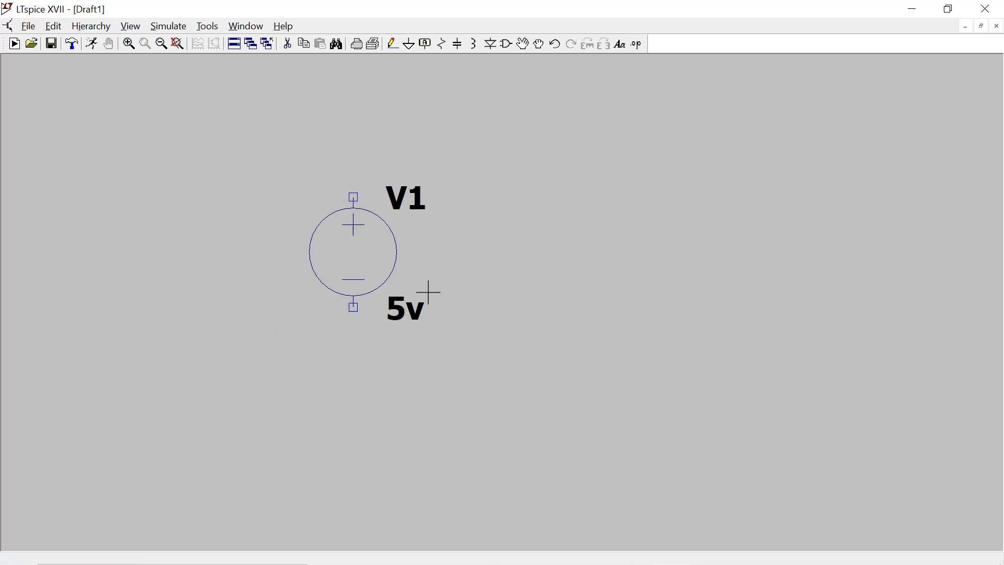
# Switch source V1 to the SINE function with a DC offset of 0, an amplitude of 1 V and a frequency of 50 Hz.
pyautogui.rightClick(358, 244)
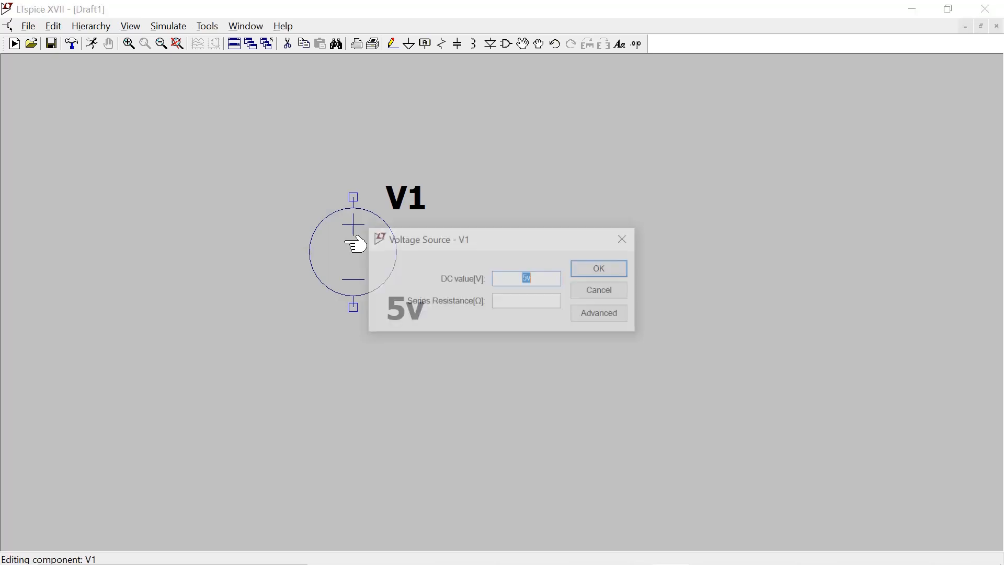
pyautogui.click(600, 316)
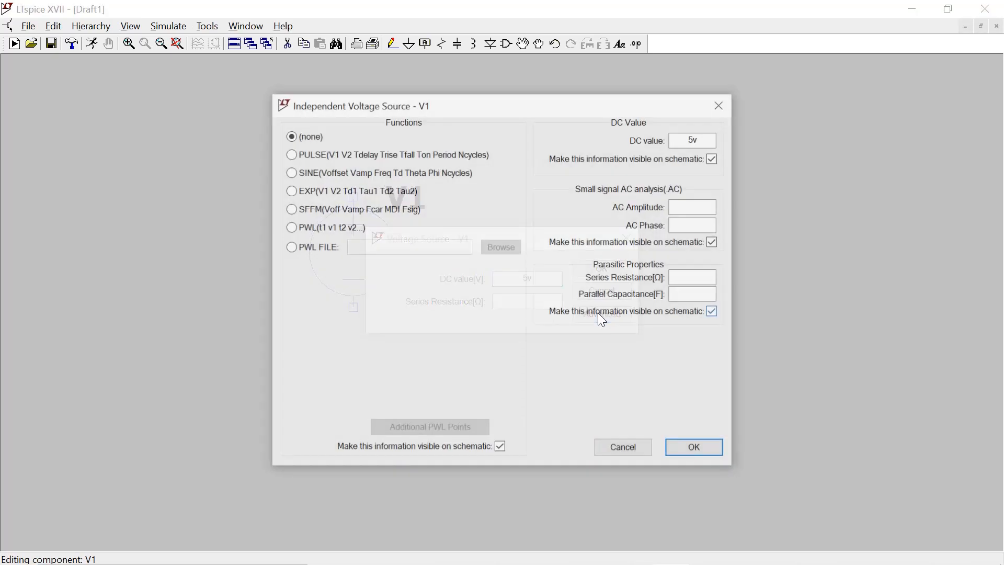
pyautogui.click(291, 172)
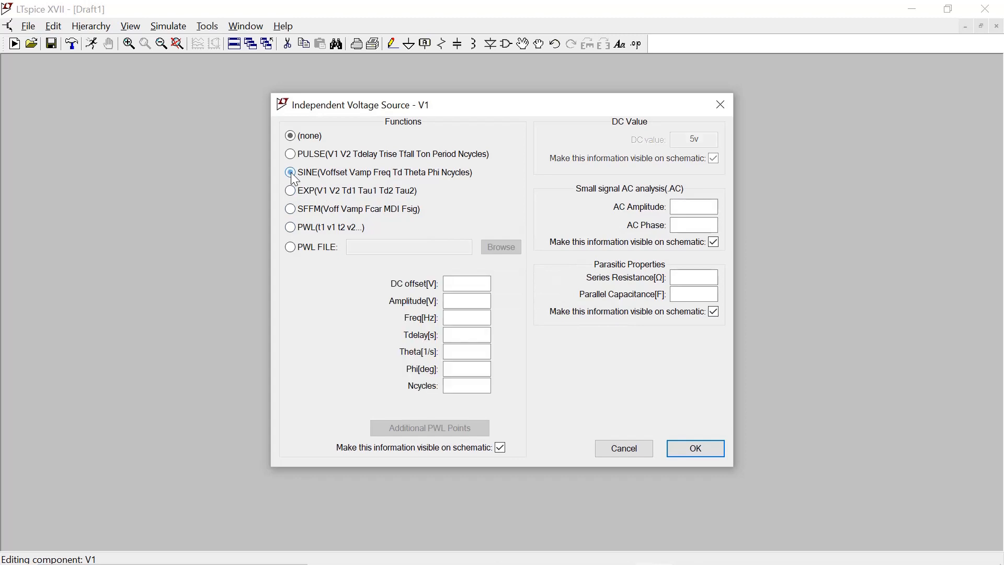
pyautogui.click(468, 286)
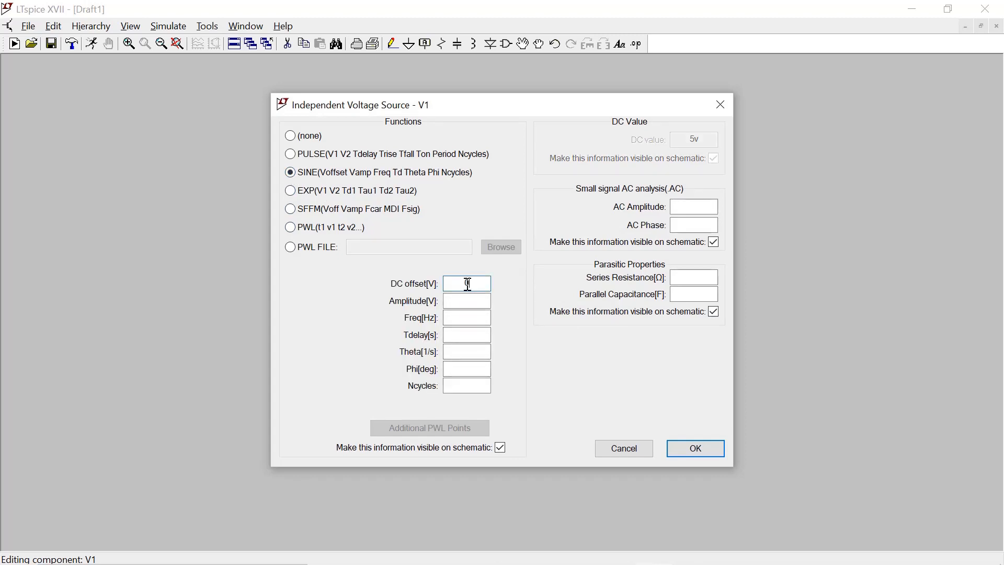
pyautogui.click(472, 302)
pyautogui.write('1')
pyautogui.click(469, 317)
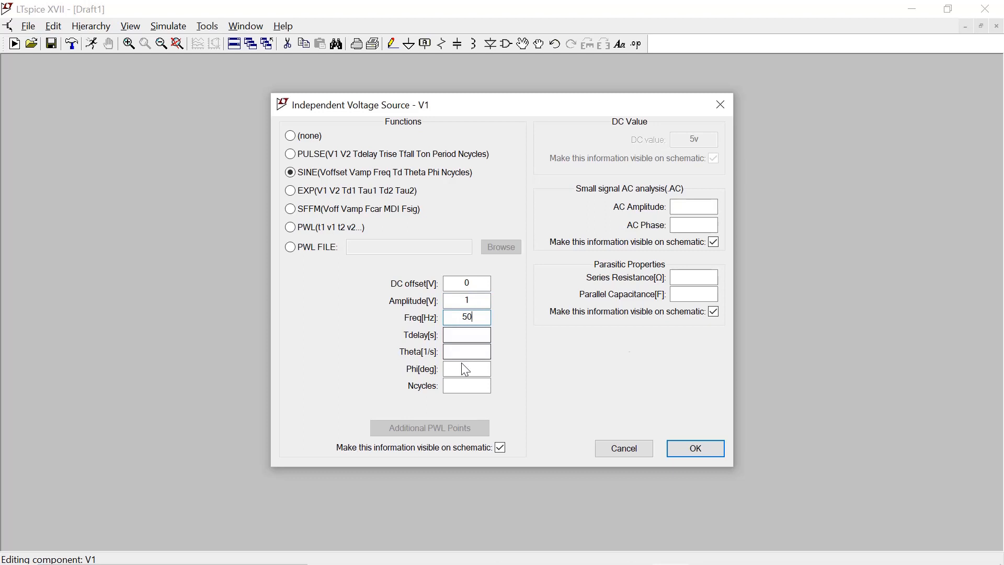
# Enter AC as V1's small-signal AC amplitude and 1 as its AC phase, and apply the source settings.
pyautogui.click(682, 207)
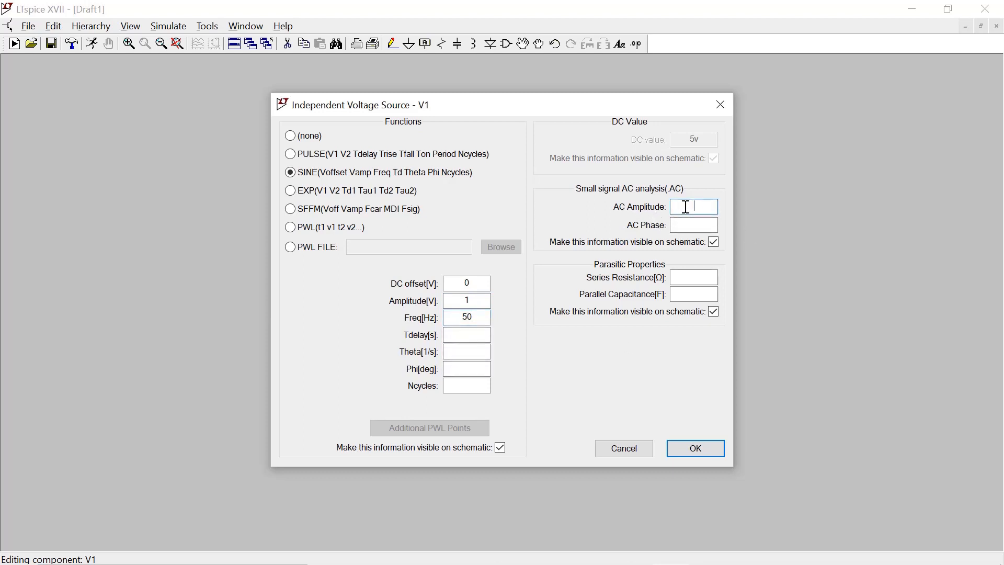
pyautogui.click(685, 226)
pyautogui.click(694, 448)
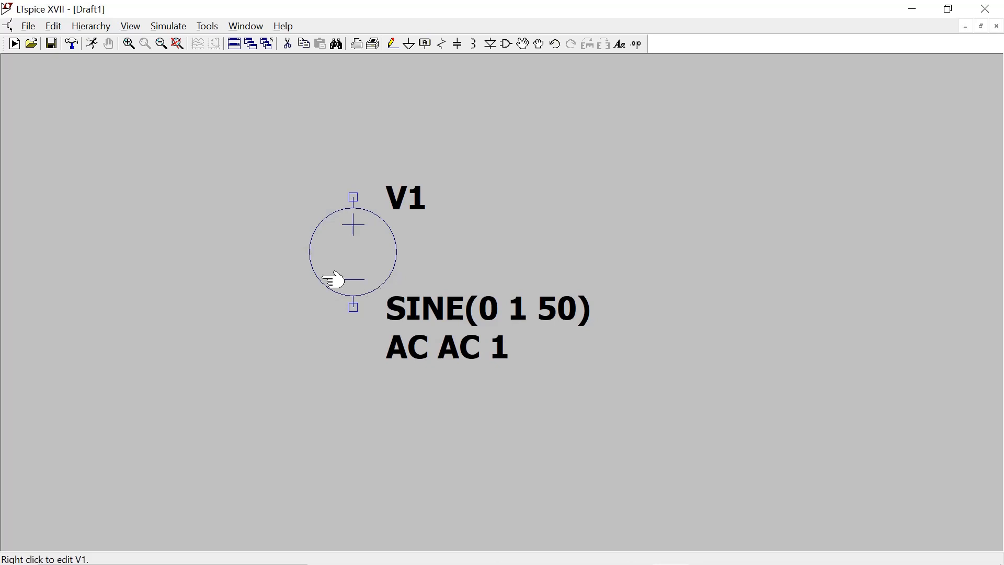
# Place one ground symbol directly below the negative terminal of V1.
pyautogui.click(409, 44)
pyautogui.click(353, 373)
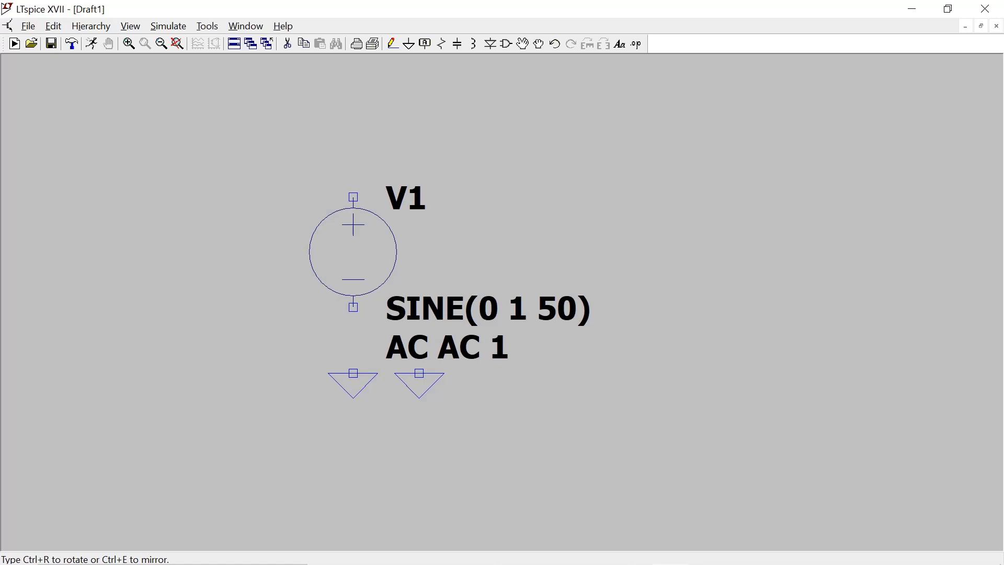
pyautogui.press('Escape')
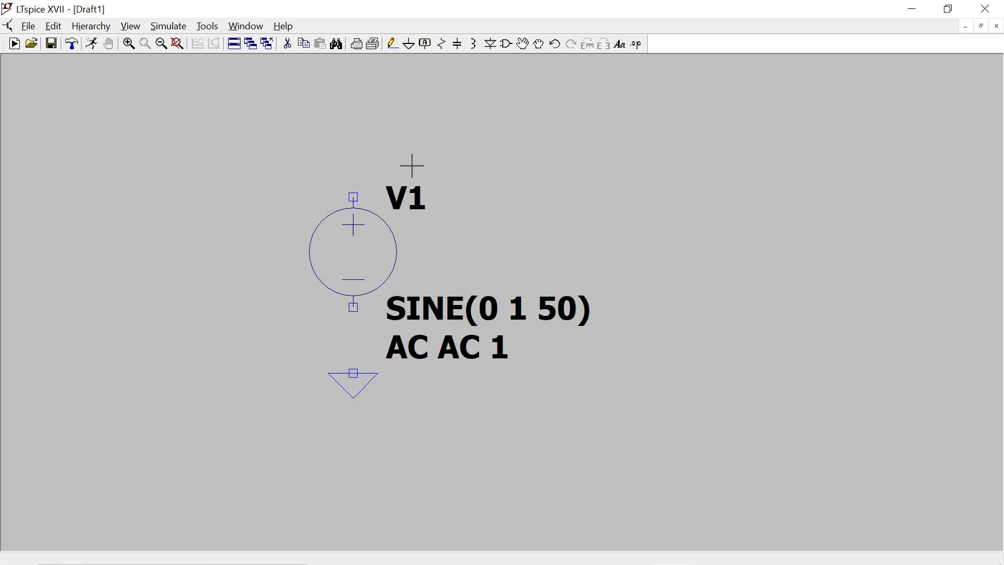
# Wire the negative terminal of V1 to the ground symbol and save the schematic.
pyautogui.click(393, 45)
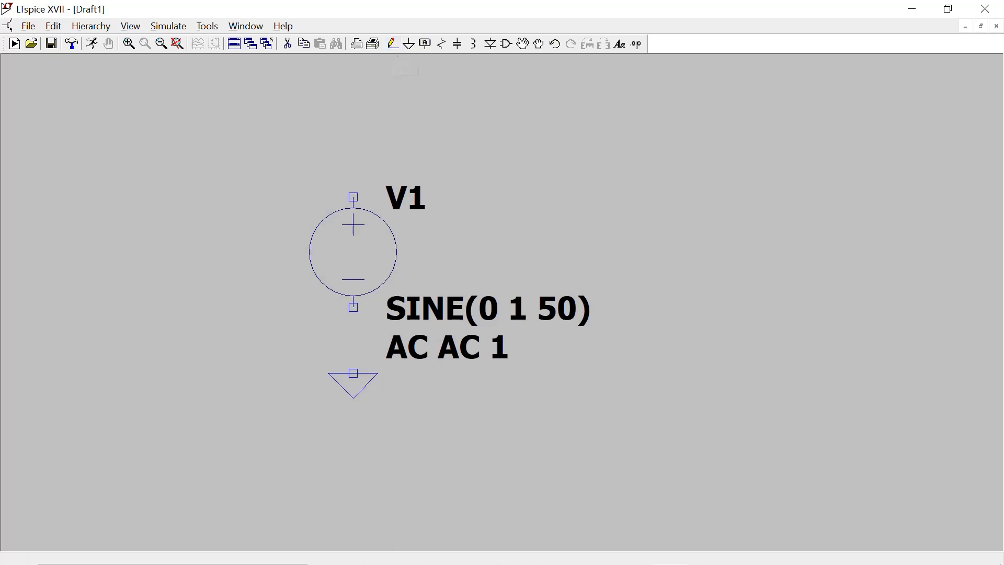
pyautogui.click(353, 307)
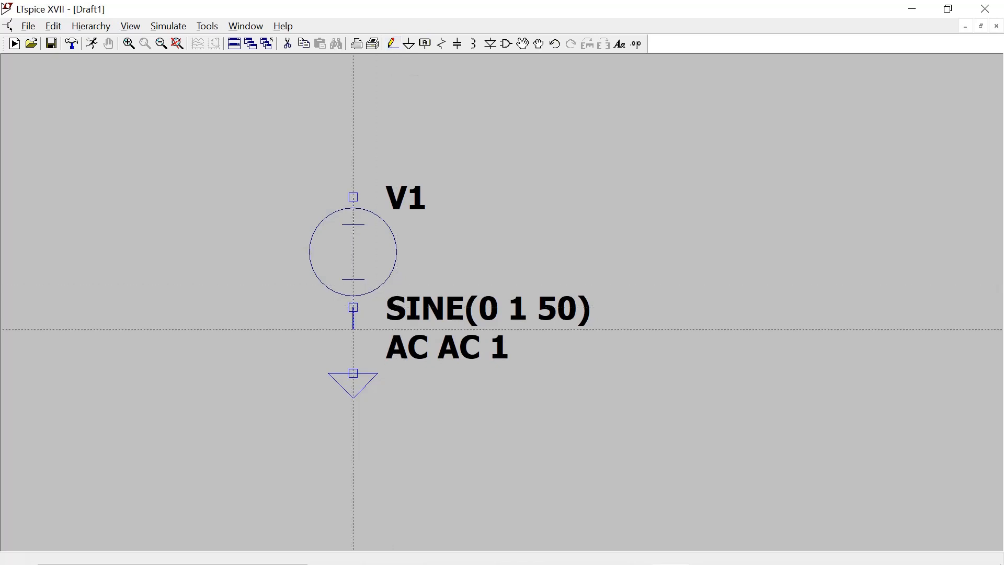
pyautogui.click(354, 373)
pyautogui.press('Escape')
pyautogui.press('F3')
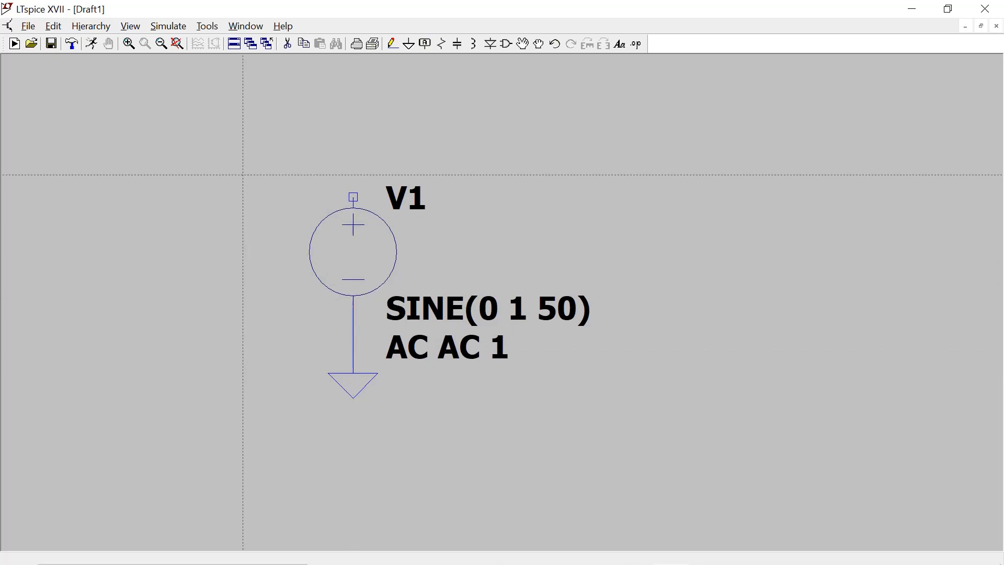
pyautogui.press('Escape')
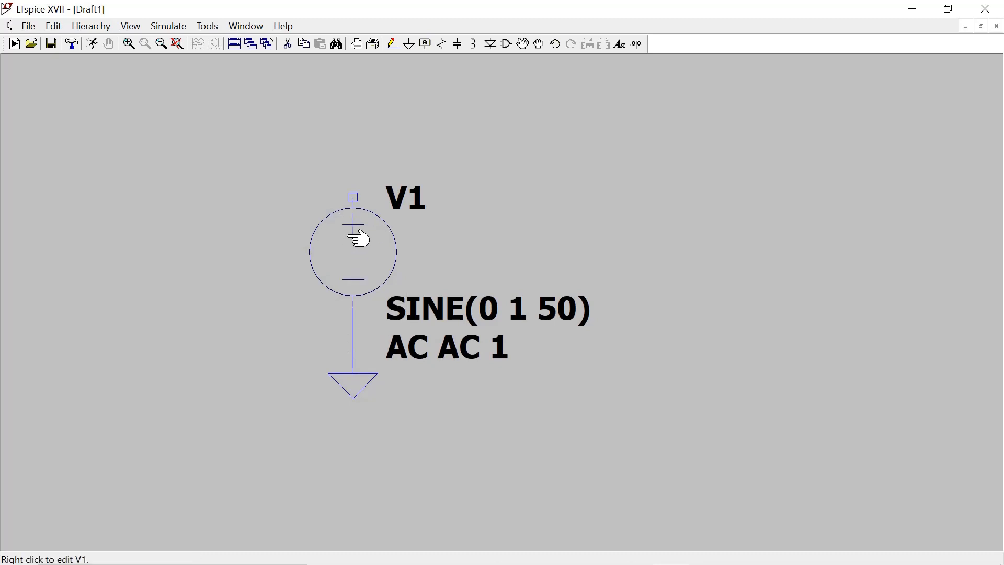
pyautogui.click(28, 26)
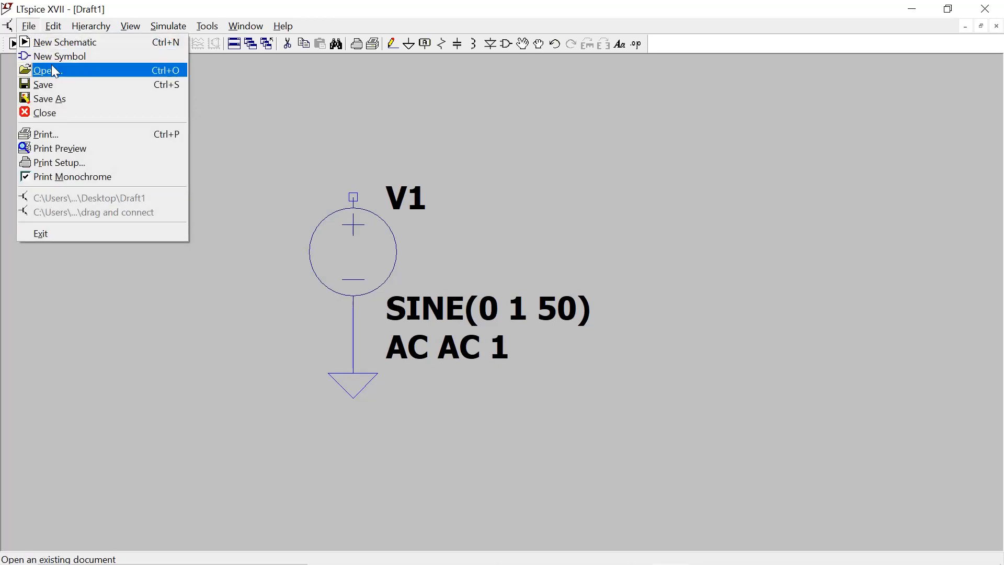
pyautogui.click(64, 86)
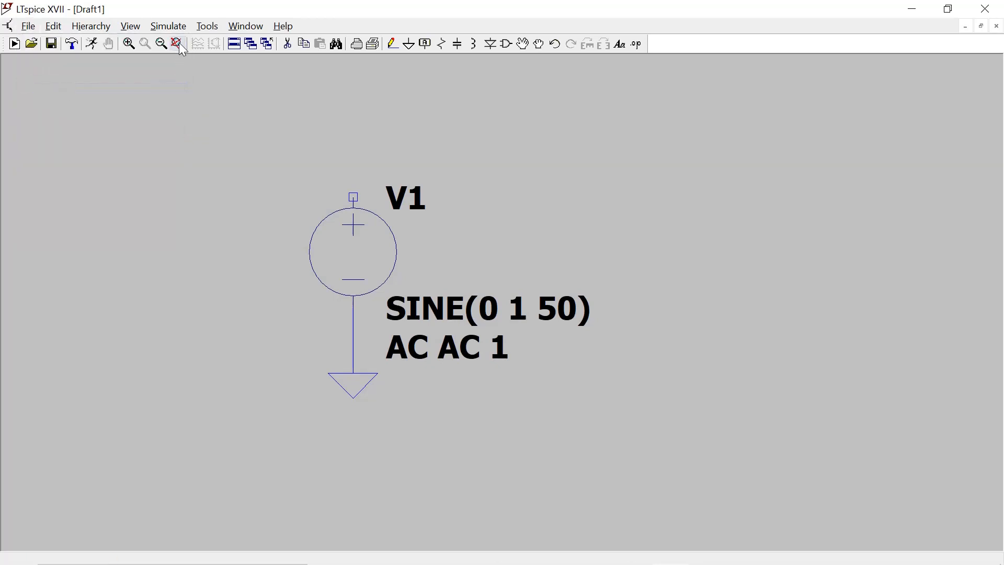
# Define a transient analysis with stop time 1s, data saving from 0s and maximum timestep 0.01s, and place its directive beside the ground symbol.
pyautogui.click(169, 26)
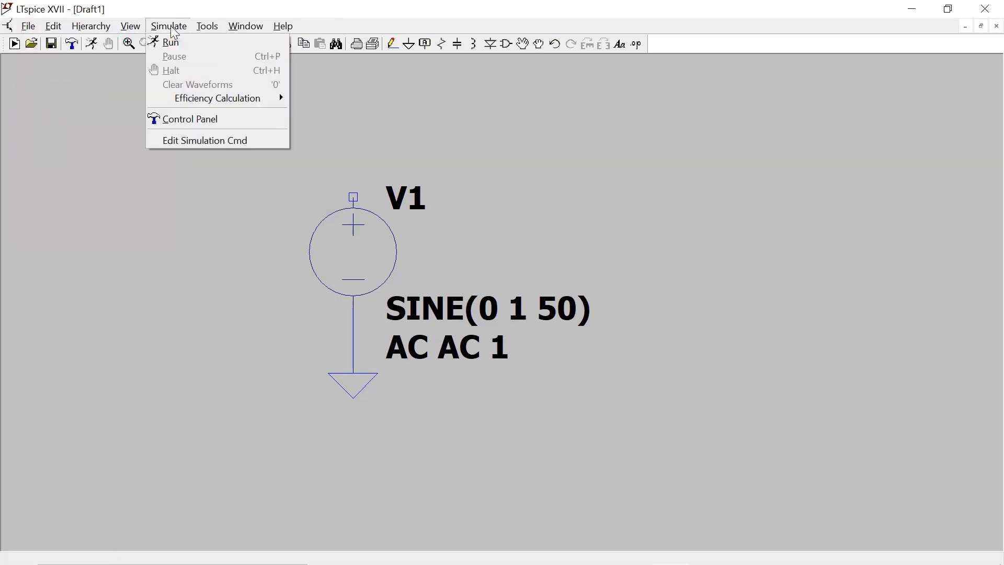
pyautogui.click(204, 149)
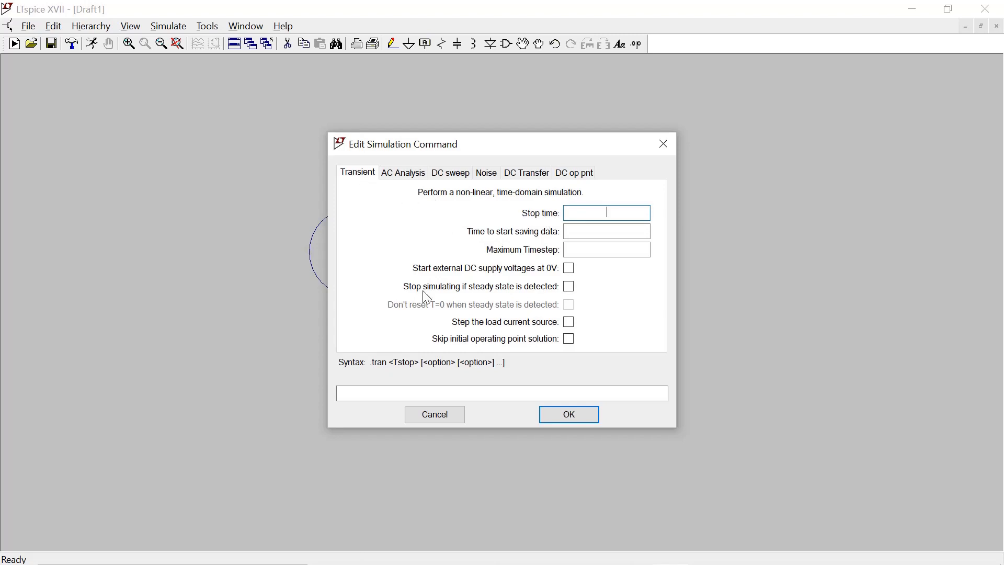
pyautogui.click(602, 234)
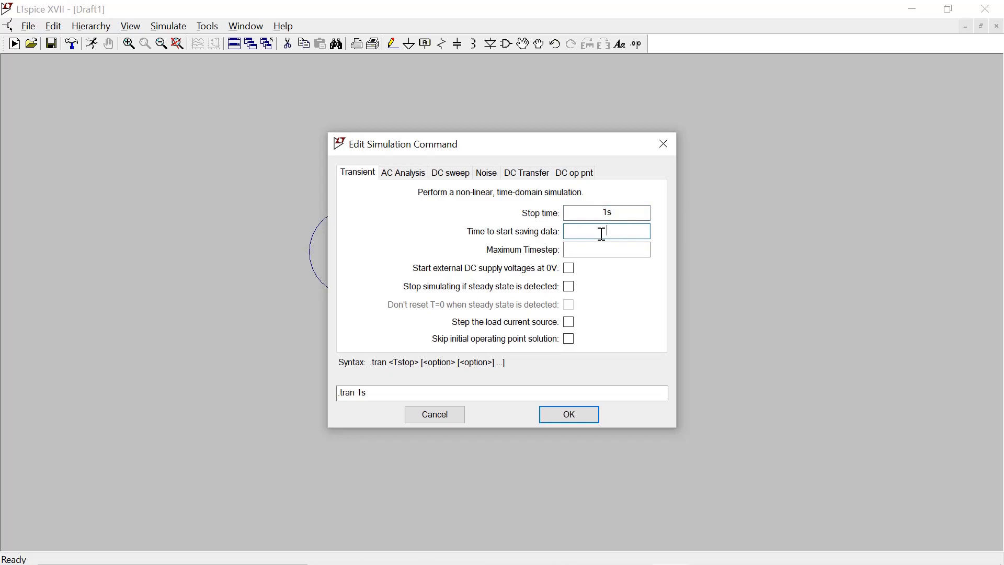
pyautogui.write('0s')
pyautogui.click(601, 249)
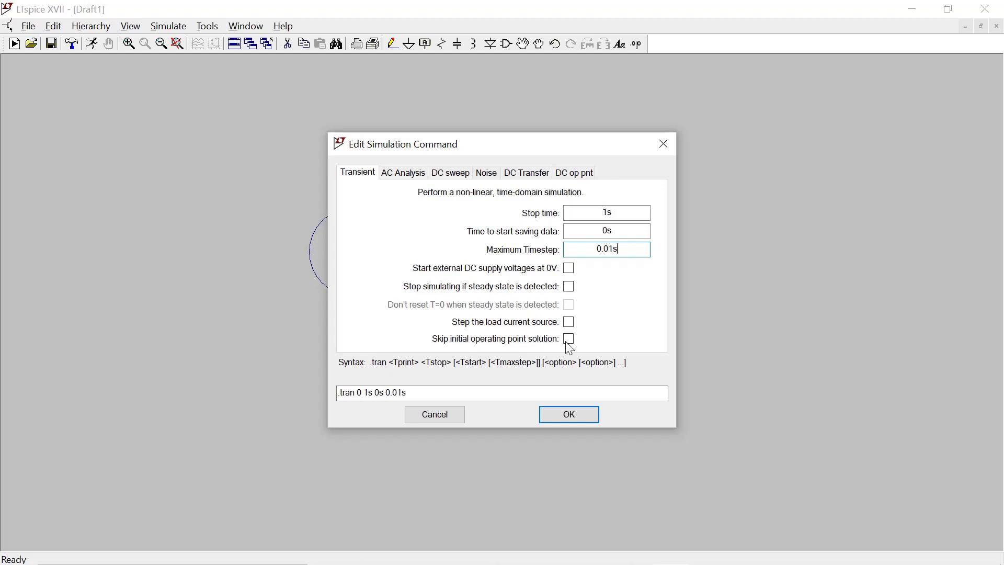
pyautogui.click(568, 416)
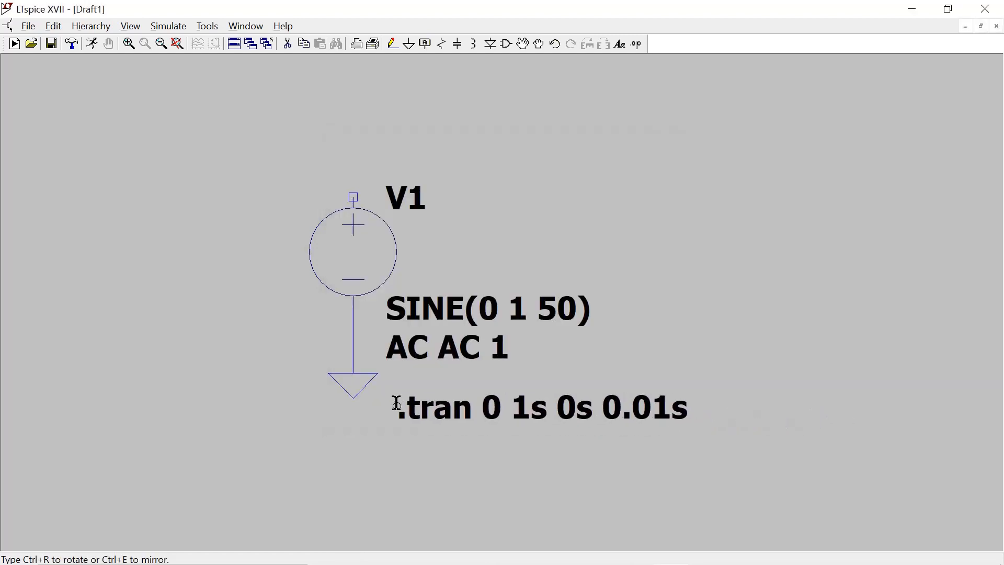
pyautogui.click(396, 403)
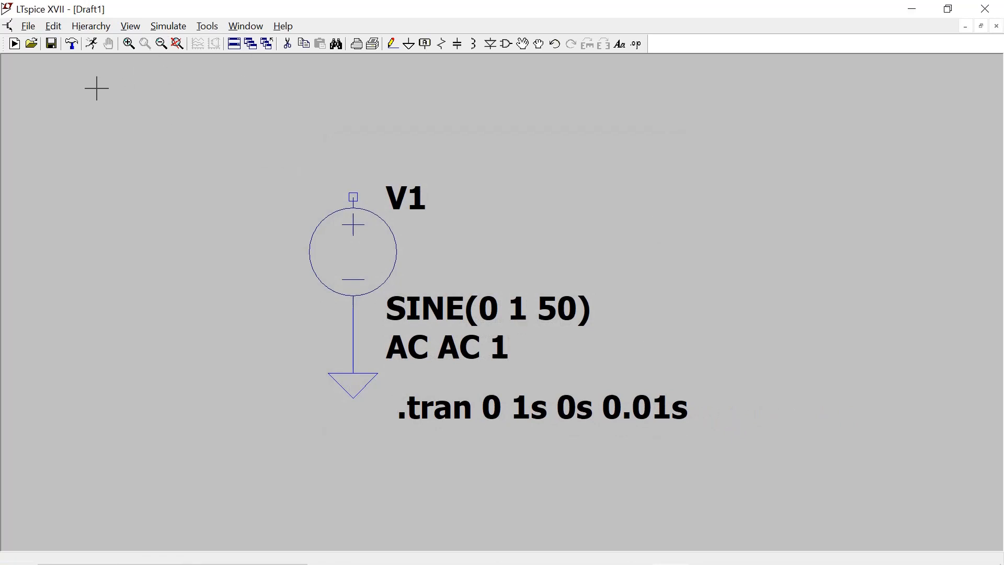
# Run the transient simulation of the voltage source circuit.
pyautogui.click(162, 29)
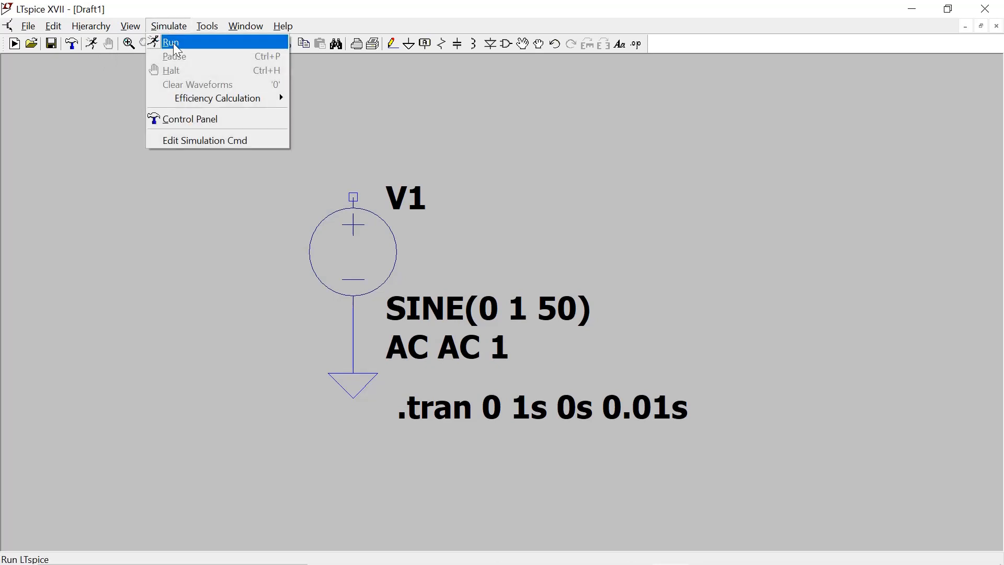
pyautogui.click(174, 45)
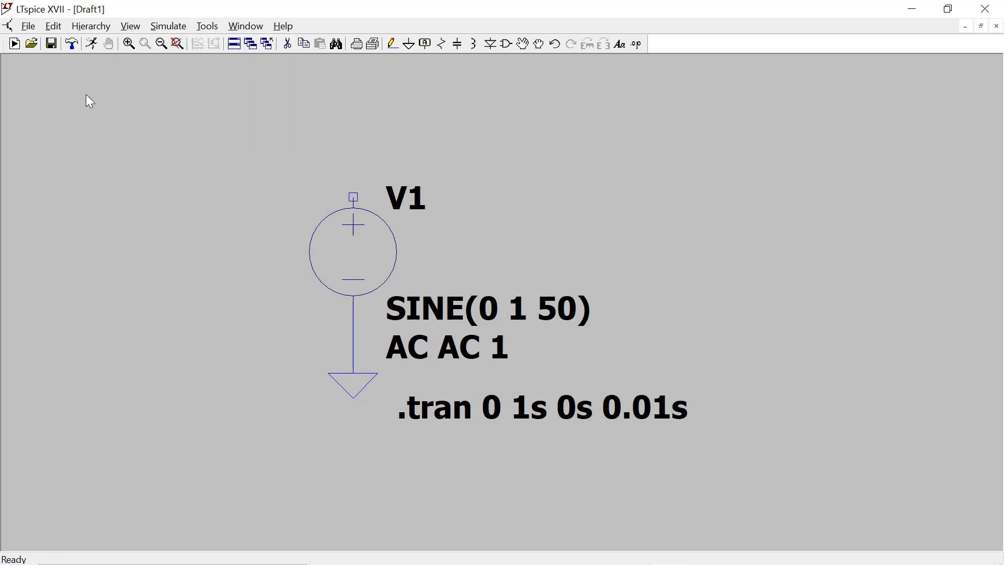
pyautogui.click(92, 46)
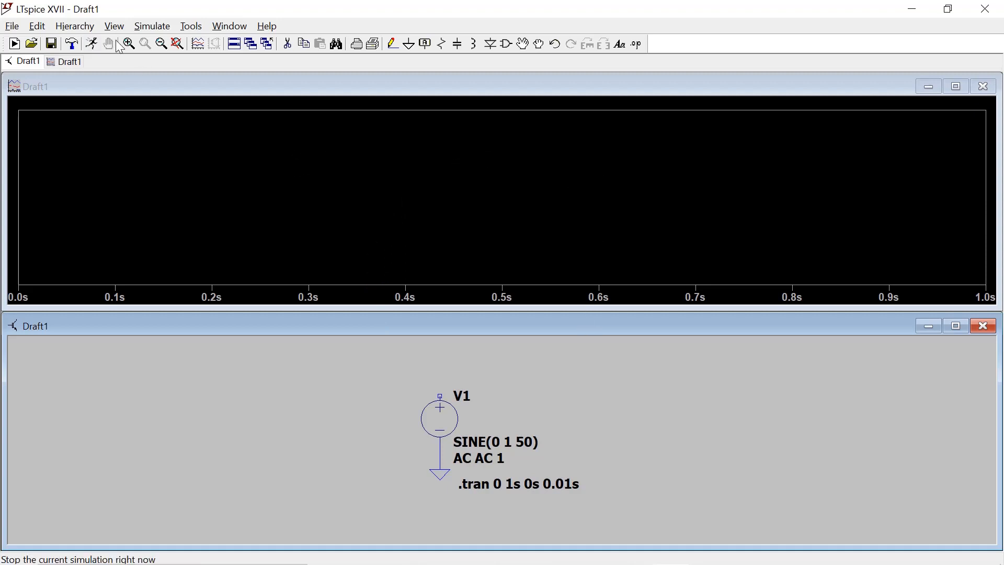
# Tile the schematic and waveform windows vertically and plot the voltage at the positive terminal of V1.
pyautogui.click(218, 27)
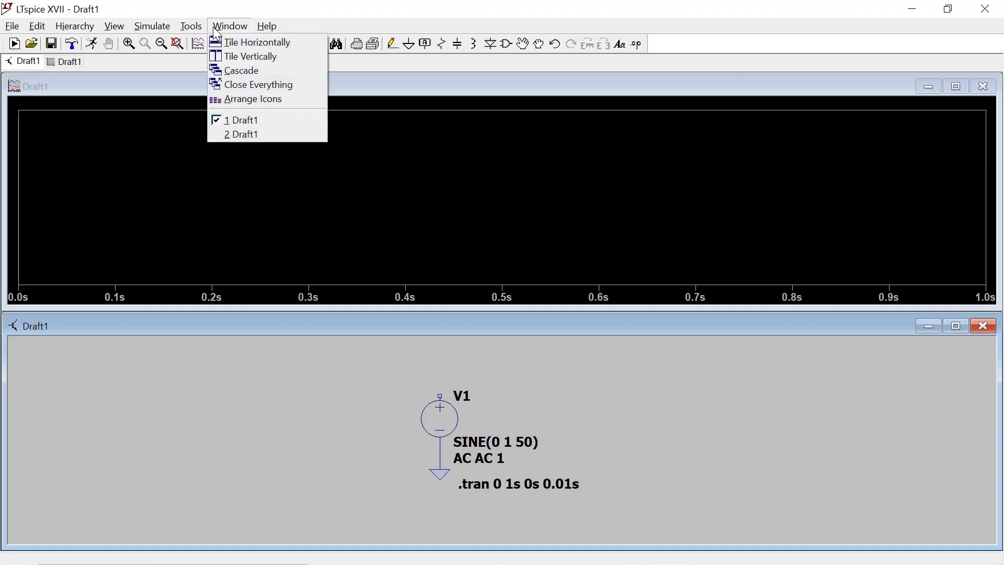
pyautogui.click(241, 56)
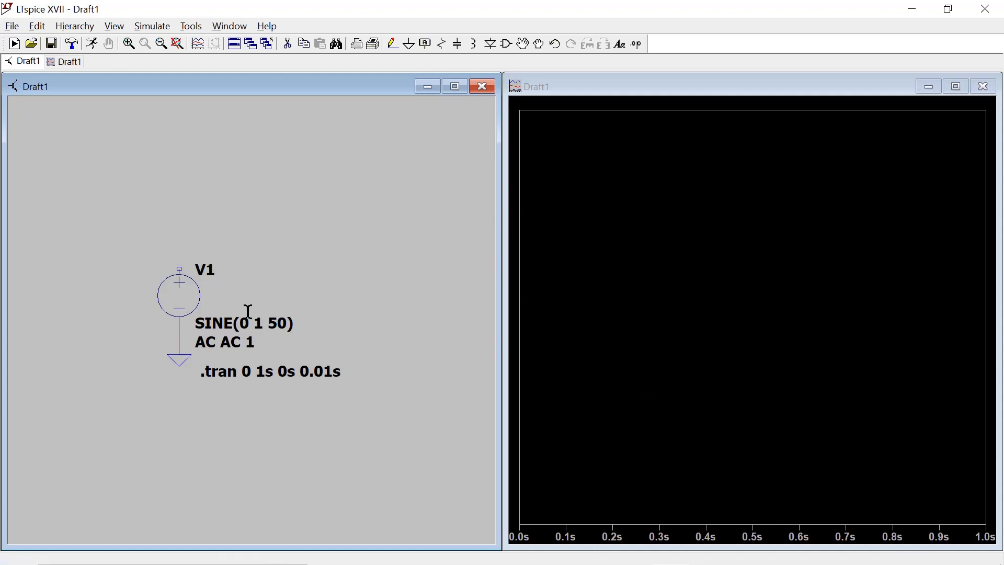
pyautogui.click(181, 268)
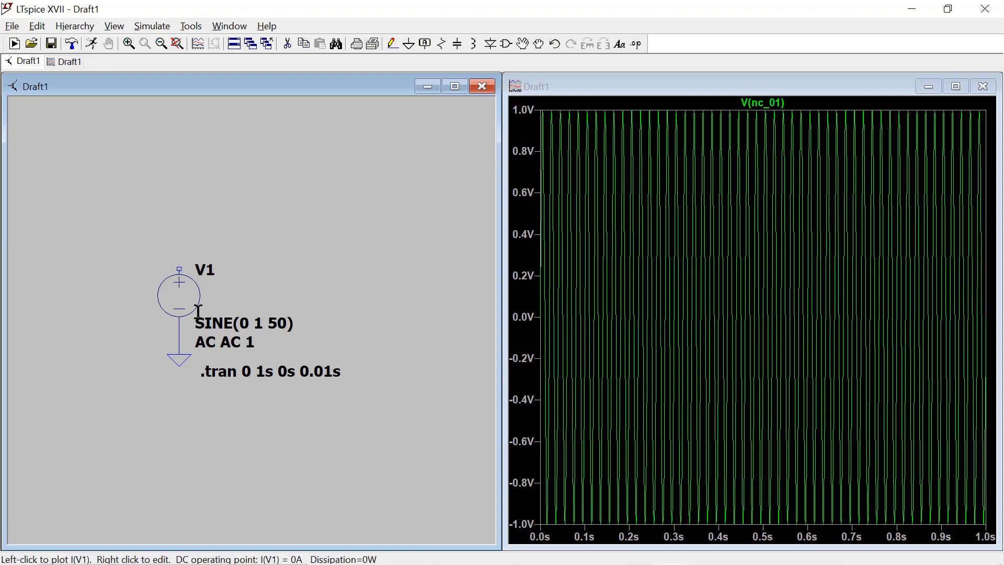
# Change the V1 sine source to an amplitude of 5 V and a frequency of 100 Hz.
pyautogui.rightClick(193, 293)
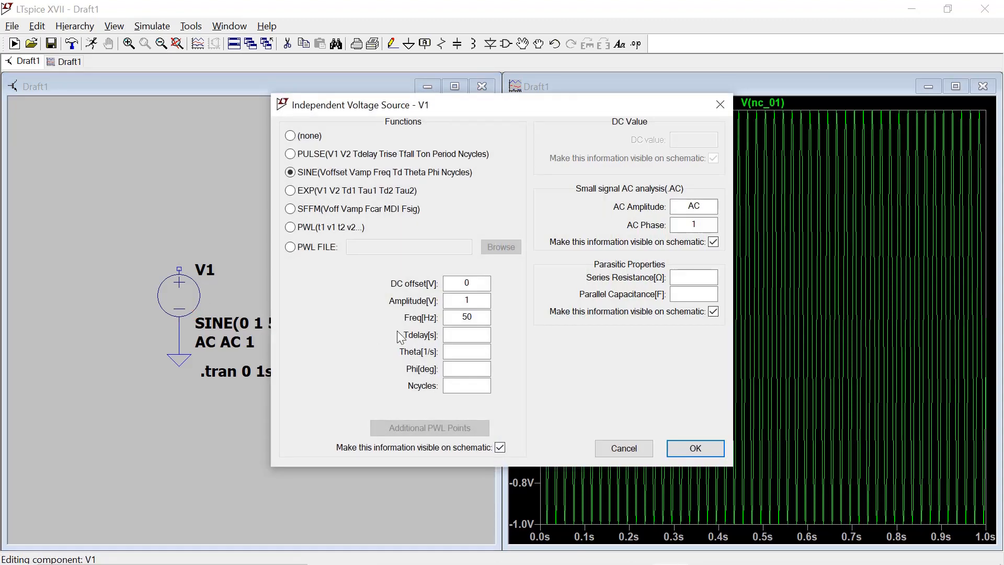
pyautogui.click(473, 316)
pyautogui.press('BackSpace')
pyautogui.click(484, 304)
pyautogui.write('5')
pyautogui.click(671, 453)
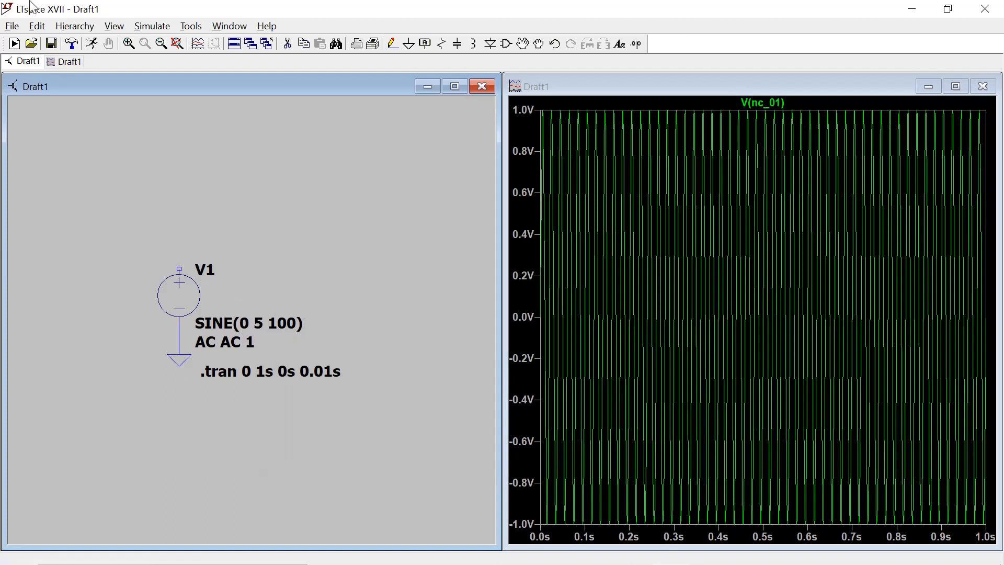
# Save the schematic and rerun the transient simulation with the edited source.
pyautogui.click(12, 27)
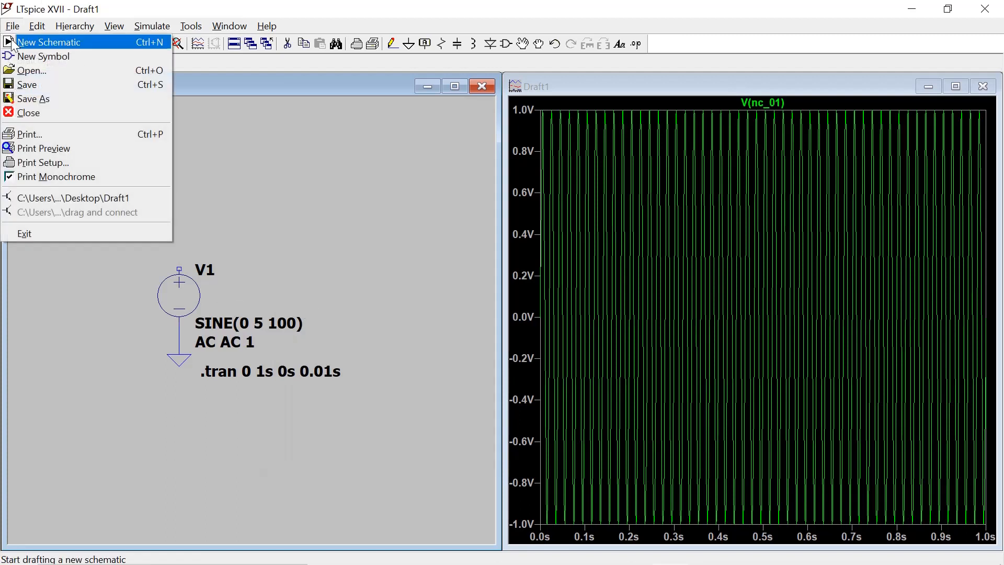
pyautogui.click(29, 83)
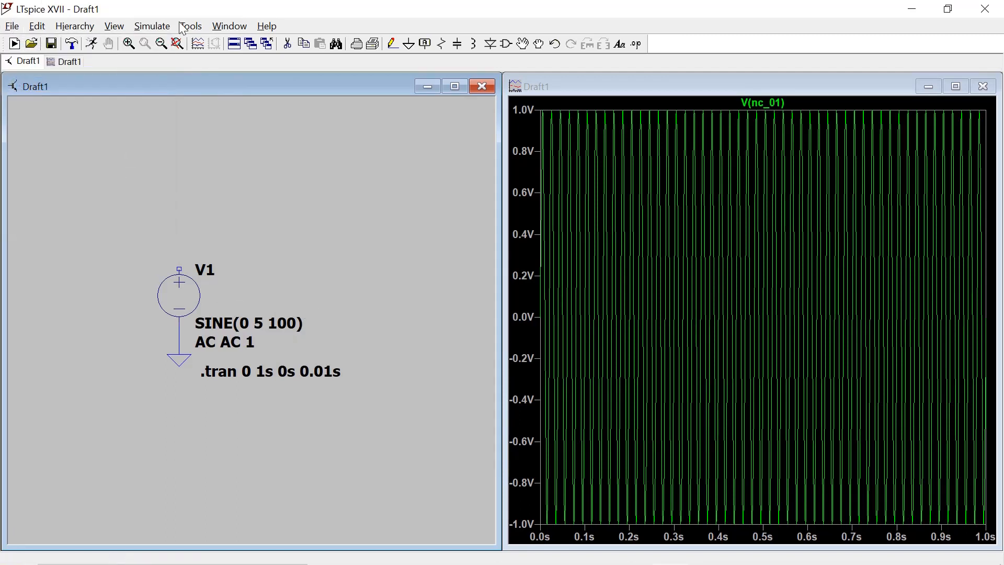
pyautogui.click(145, 28)
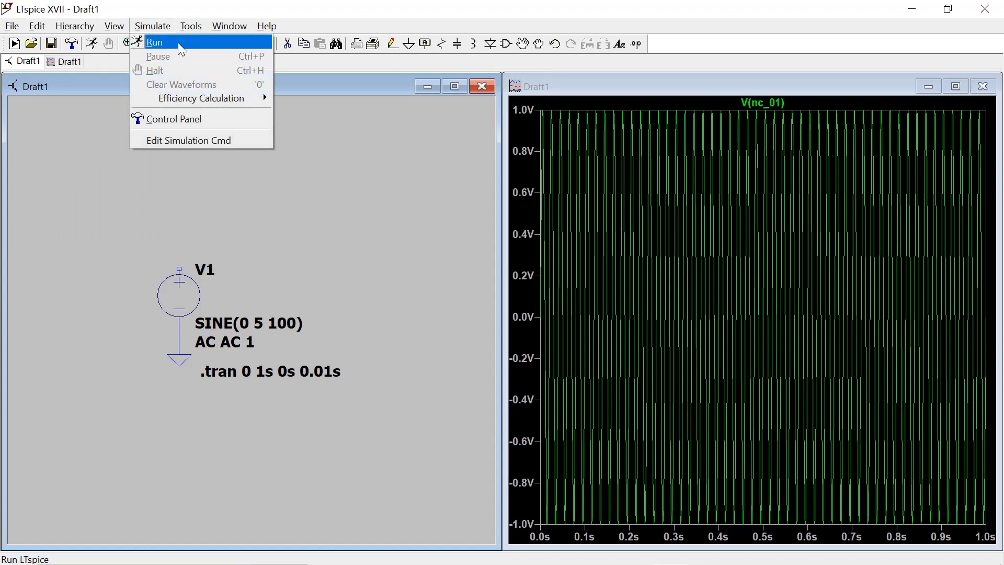
pyautogui.click(178, 42)
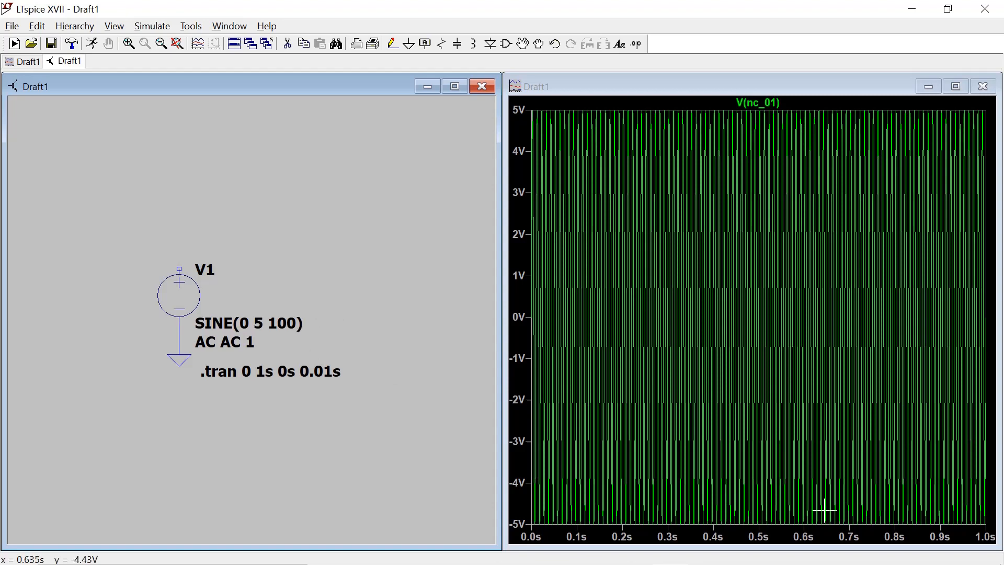
pyautogui.moveTo(796, 563)
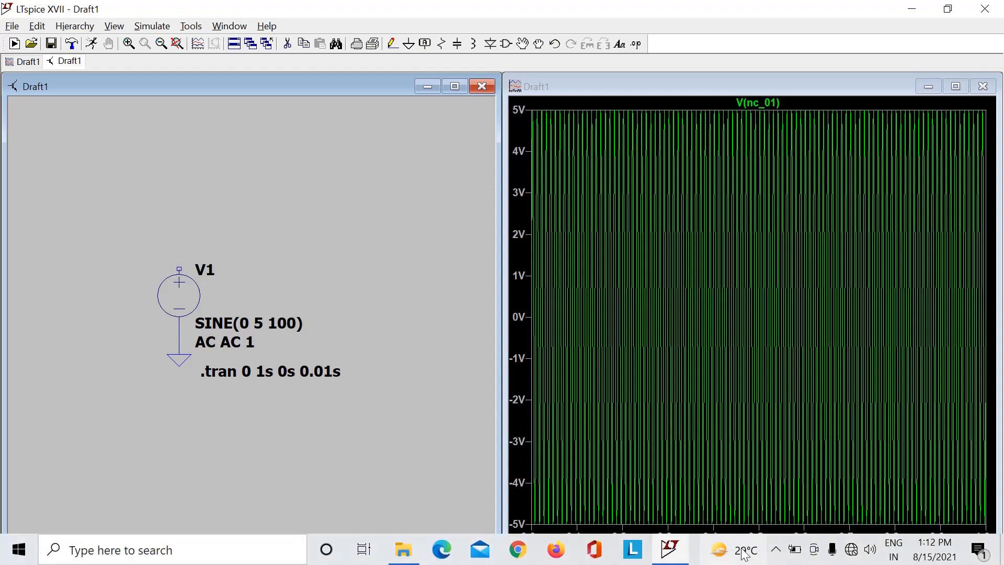
pyautogui.click(776, 549)
pyautogui.click(804, 520)
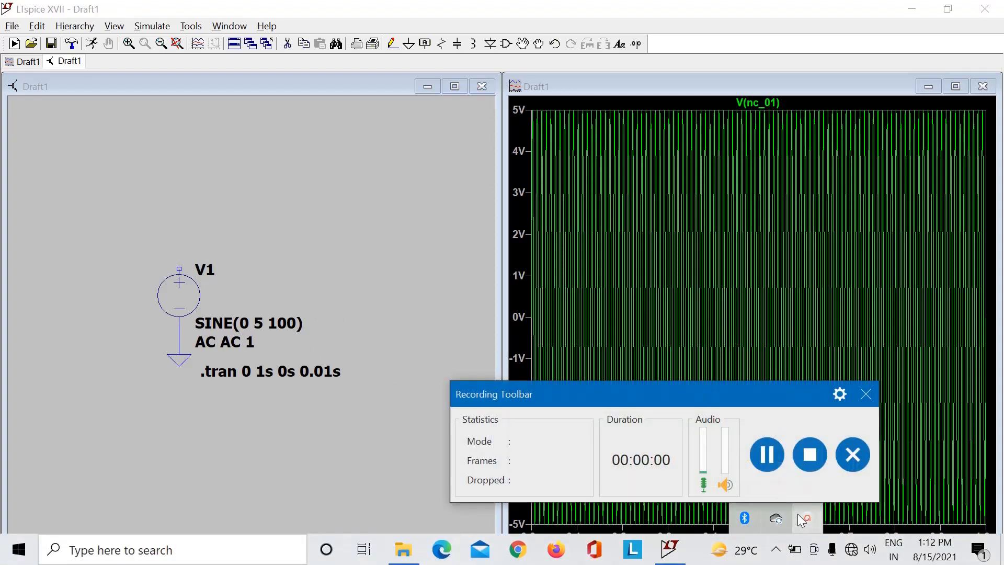